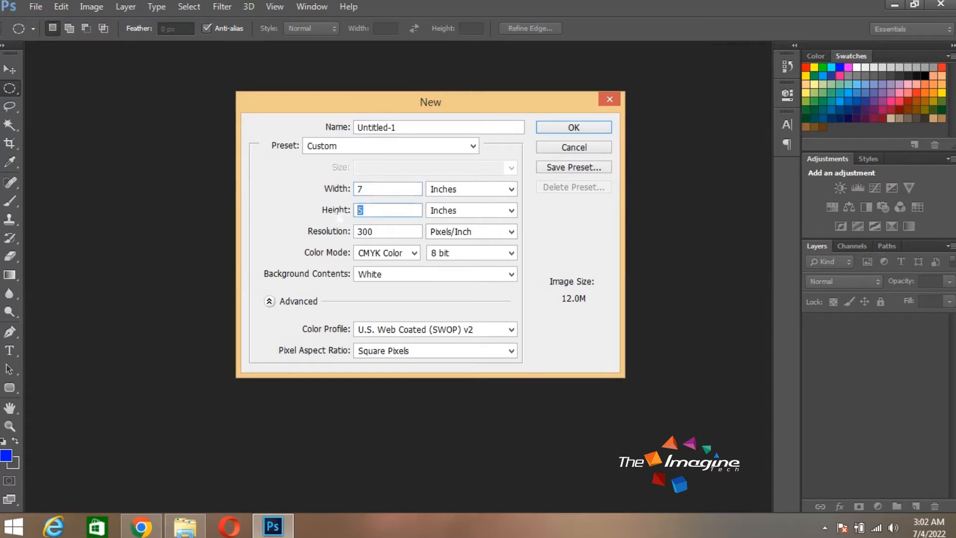
Create a 7 by 5 inch document named BMW Logo at 300 pixels/inch in CMYK Color with a white background
{"action": "key", "text": "Tab"}
{"action": "left_click", "coordinate": [367, 257]}
{"action": "left_click", "coordinate": [366, 258]}
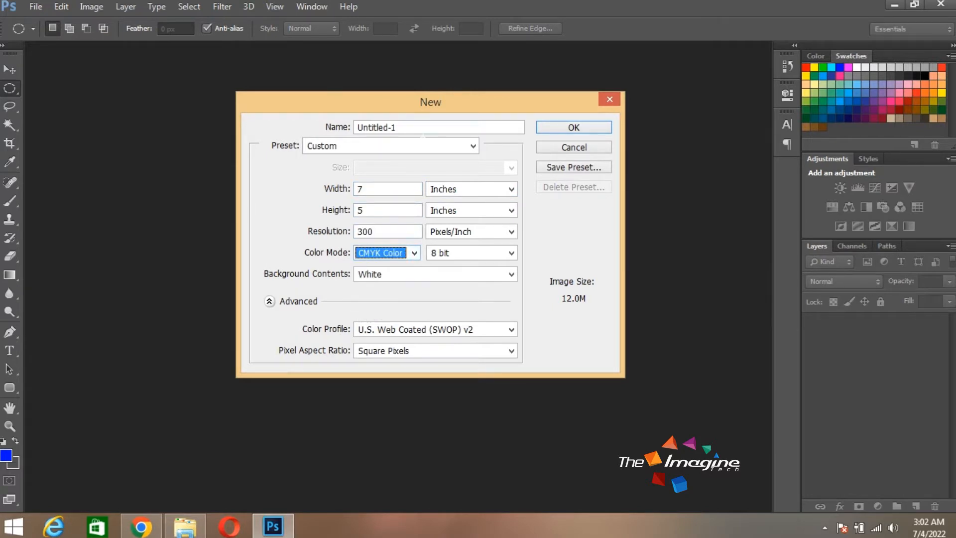
{"action": "left_click_drag", "start_coordinate": [395, 128], "coordinate": [258, 136]}
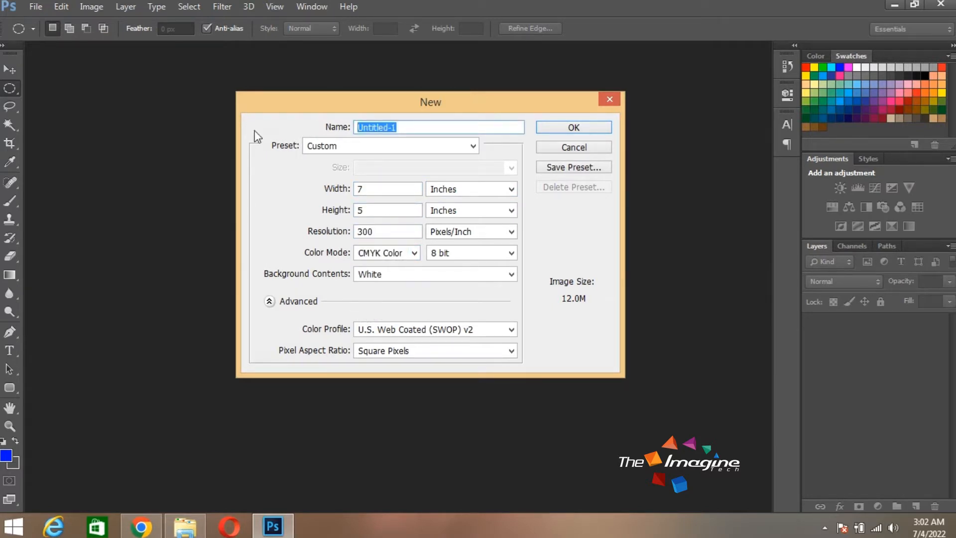
{"action": "type", "text": "BMW Logo"}
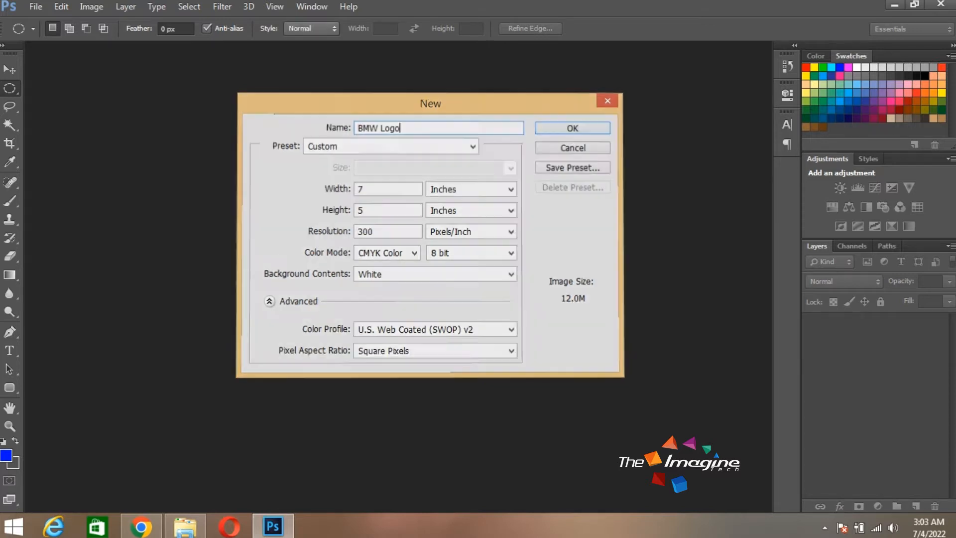
{"action": "key", "text": "Return"}
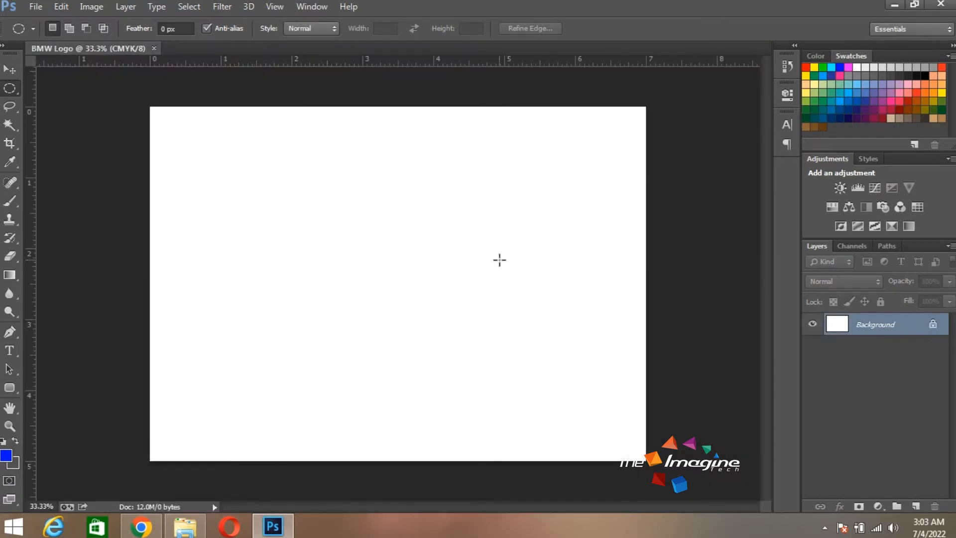
Place a vertical guide at 3.5 inches and a horizontal guide at 2.5 inches, crossing at the canvas centre
{"action": "key", "text": "v"}
{"action": "left_click_drag", "start_coordinate": [33, 166], "coordinate": [397, 176]}
{"action": "left_click_drag", "start_coordinate": [407, 70], "coordinate": [411, 283]}
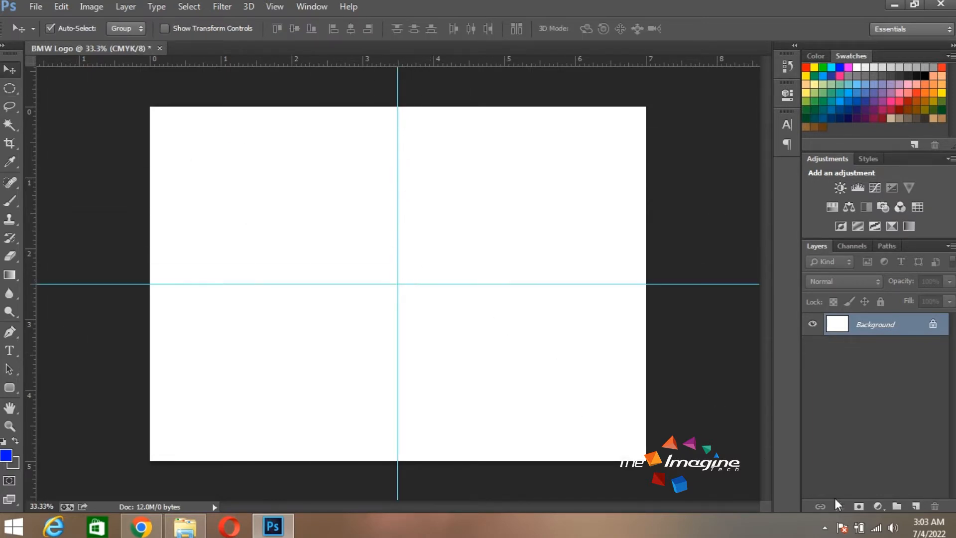
Add a new layer and make a circular selection about 3.9 inches wide, centred on the guide intersection
{"action": "left_click", "coordinate": [915, 507]}
{"action": "left_click", "coordinate": [10, 88]}
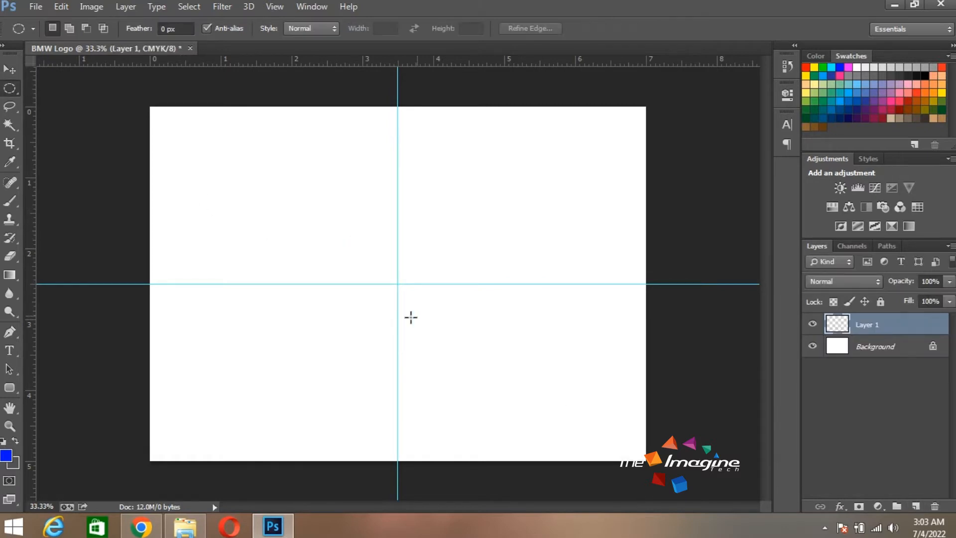
{"action": "left_click_drag", "start_coordinate": [397, 284], "coordinate": [601, 421]}
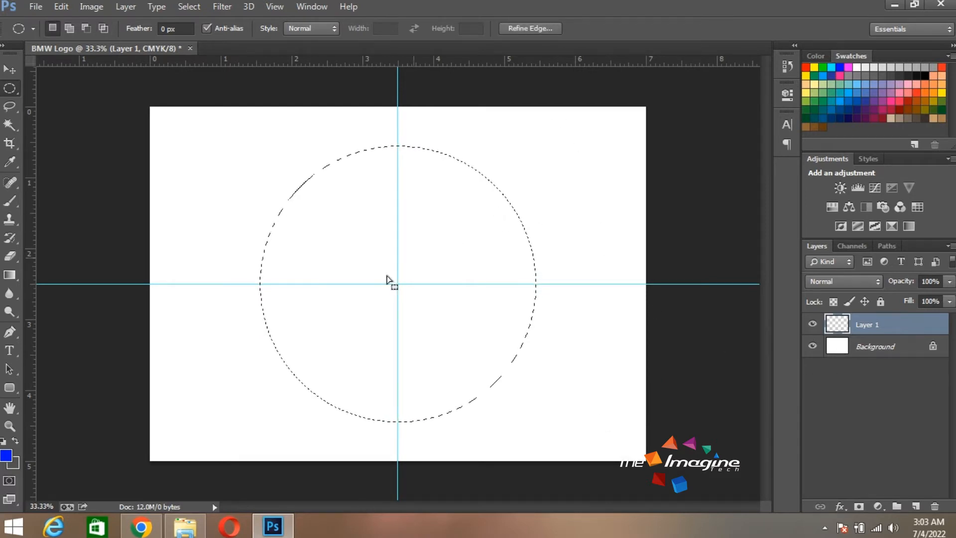
Set the foreground colour to light grey a1a1a2 and fill the circular selection with it
{"action": "left_click", "coordinate": [6, 455]}
{"action": "mouse_move", "coordinate": [383, 204]}
{"action": "left_mouse_down"}
{"action": "mouse_move", "coordinate": [382, 226]}
{"action": "mouse_move", "coordinate": [381, 209]}
{"action": "left_mouse_up"}
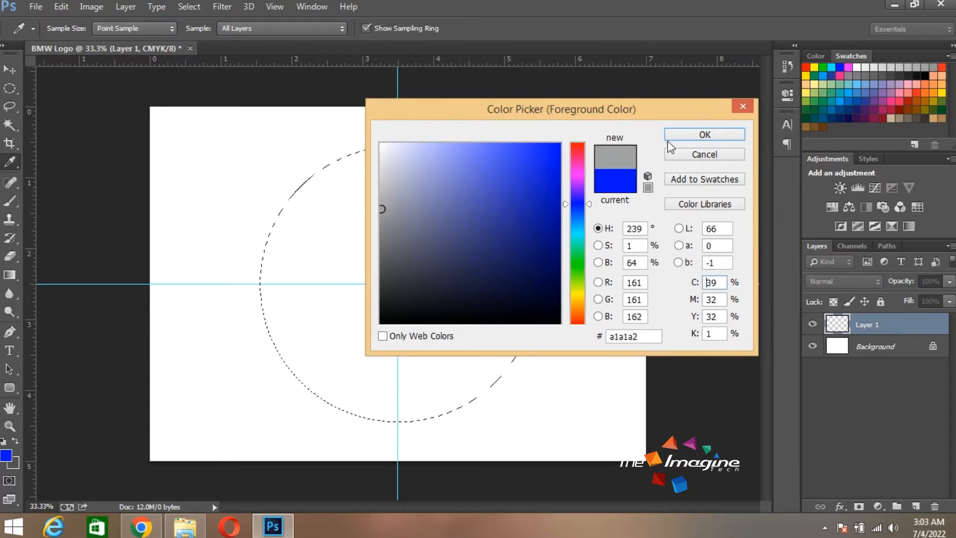
{"action": "left_click", "coordinate": [673, 136]}
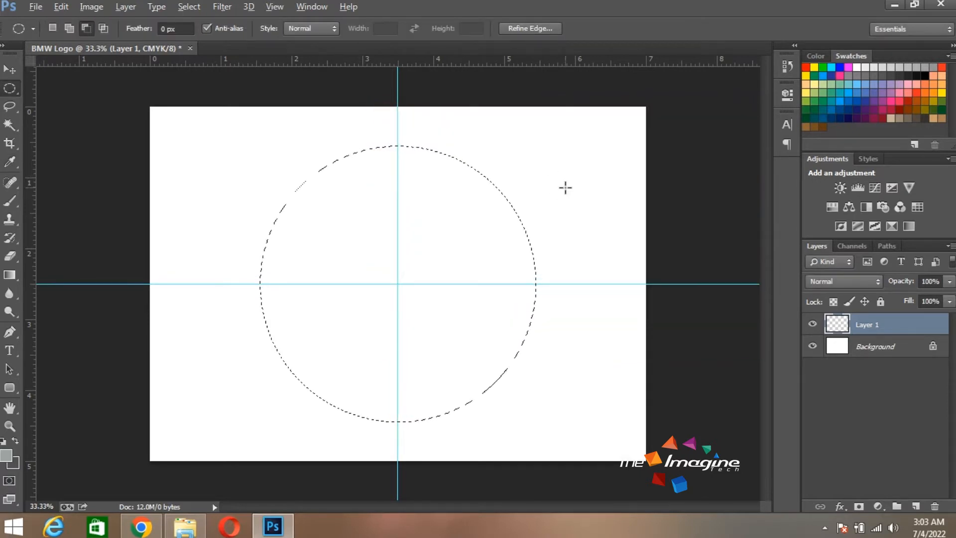
{"action": "key", "text": "alt+BackSpace"}
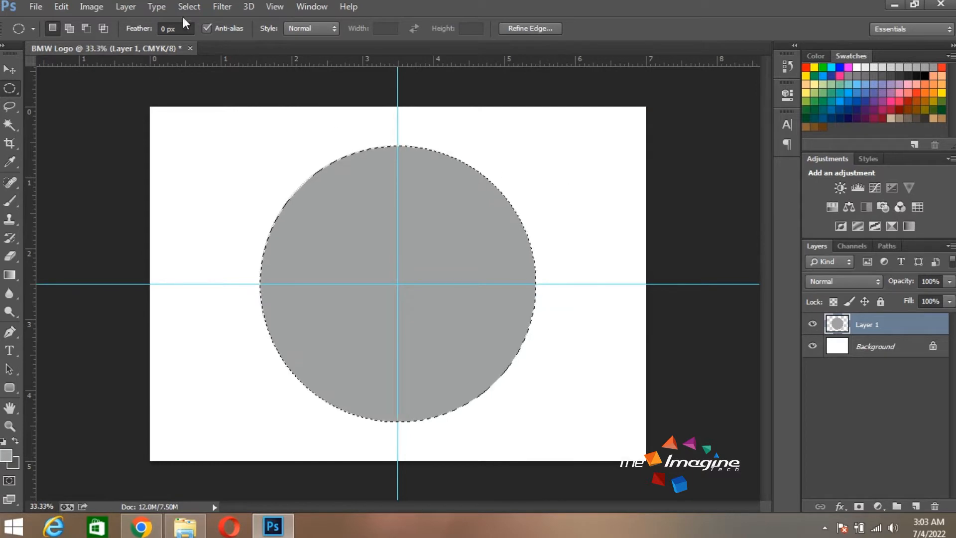
Contract the circular selection by 20 pixels and delete the grey inside it, leaving a thin ring
{"action": "left_click", "coordinate": [195, 7]}
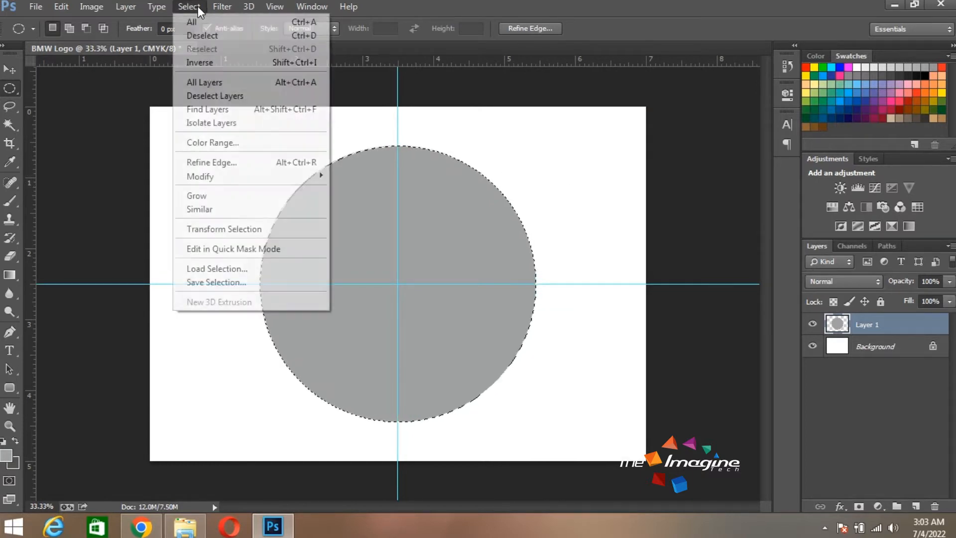
{"action": "mouse_move", "coordinate": [223, 177]}
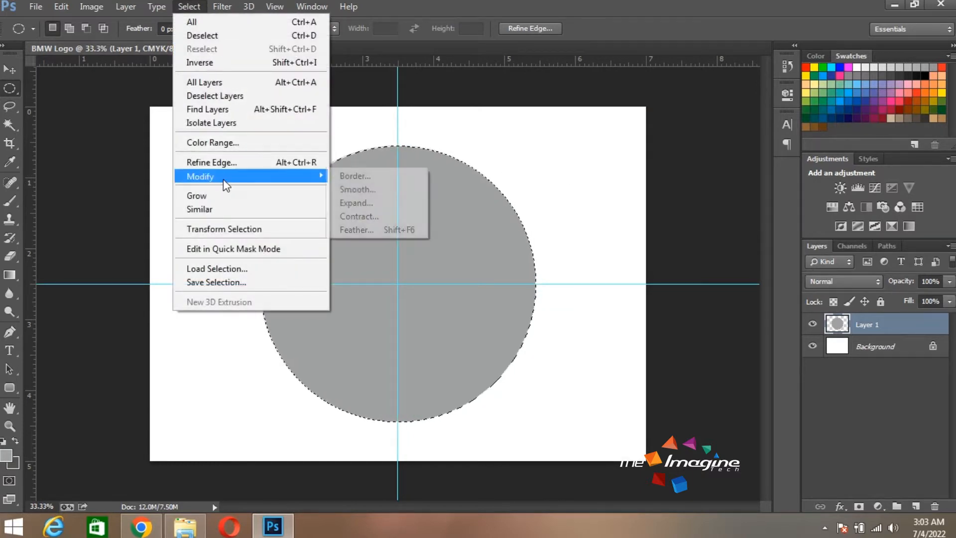
{"action": "left_click", "coordinate": [362, 216]}
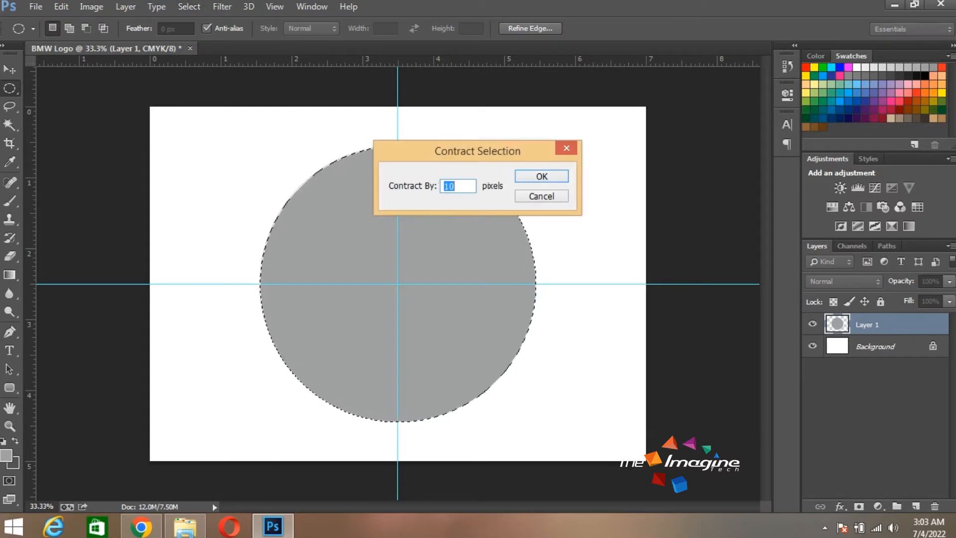
{"action": "type", "text": "20"}
{"action": "key", "text": "Return"}
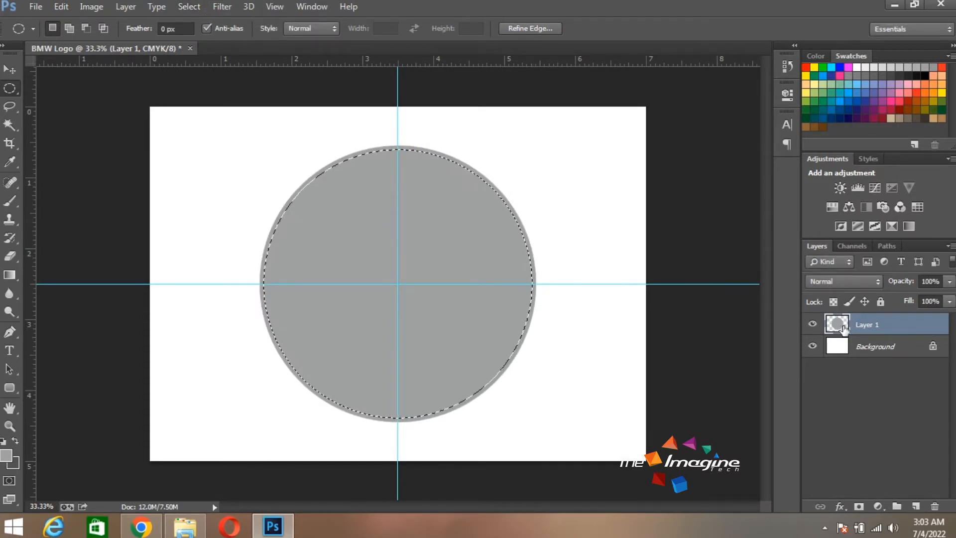
{"action": "key", "text": "Delete"}
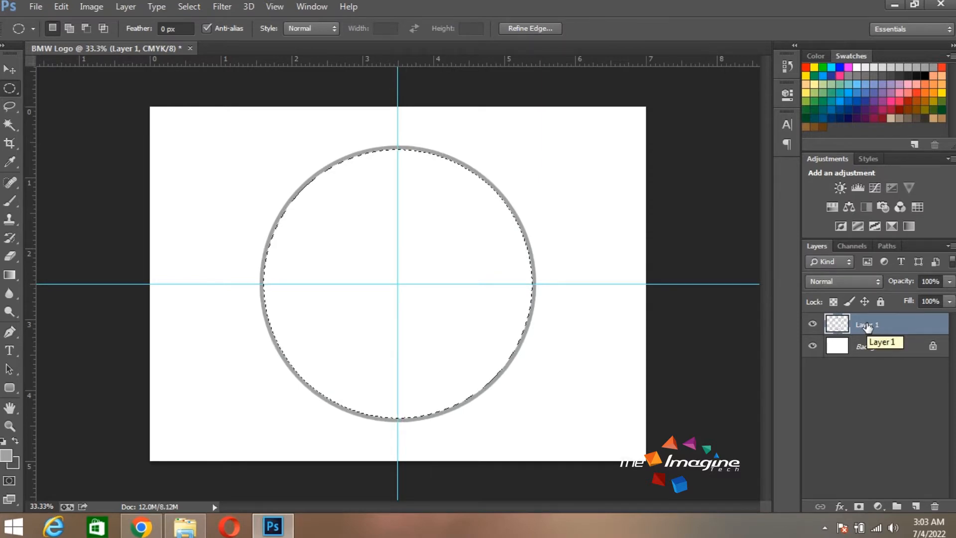
Fill the contracted selection with dark grey 525151 on a new layer, and deselect
{"action": "left_click", "coordinate": [915, 506]}
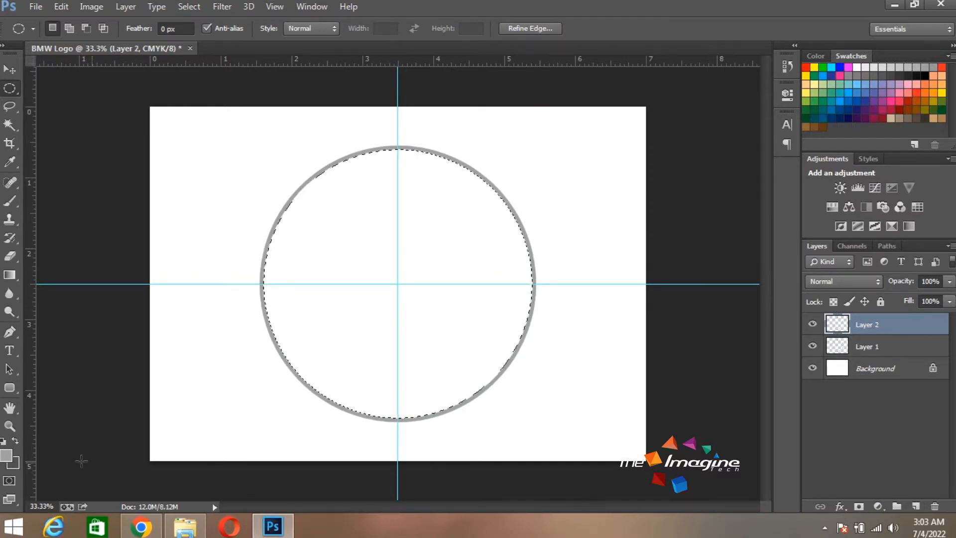
{"action": "left_click", "coordinate": [6, 454]}
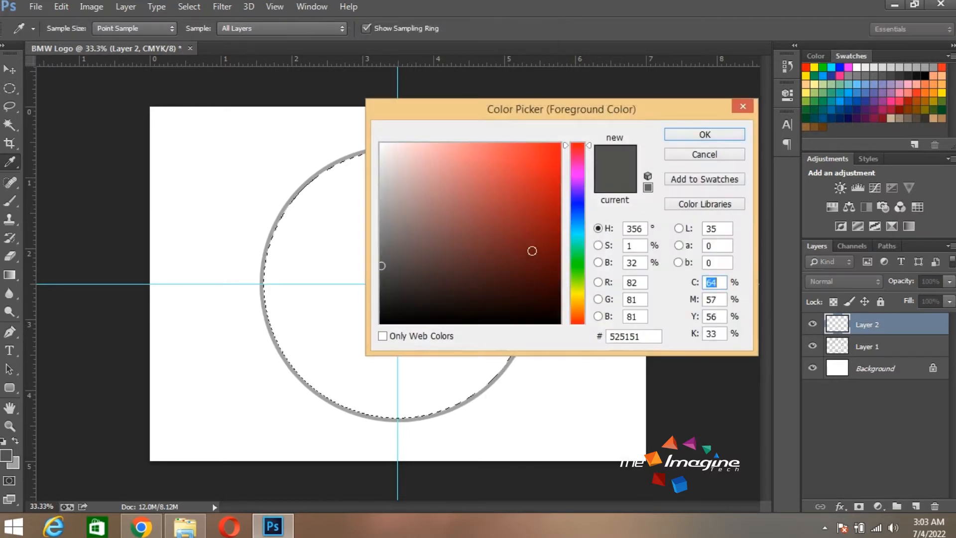
{"action": "left_click", "coordinate": [703, 134]}
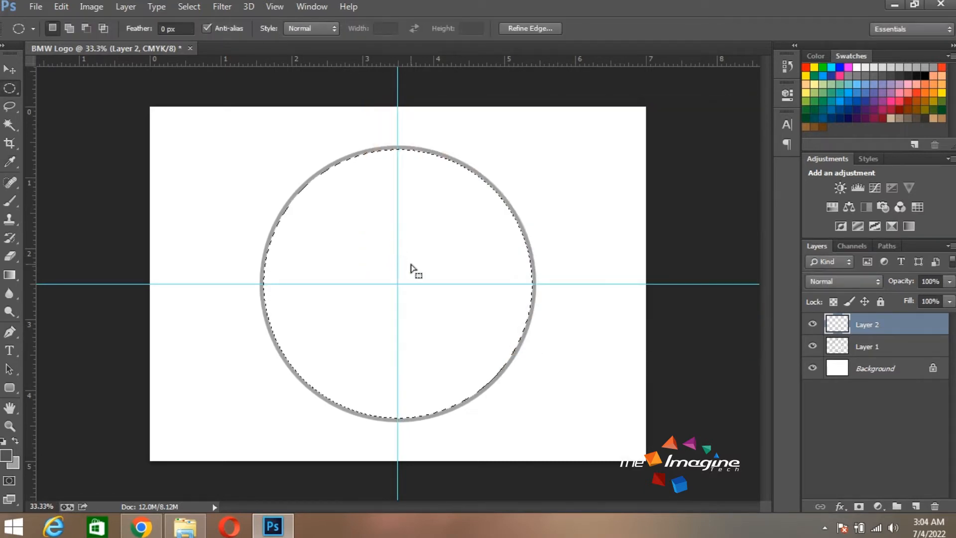
{"action": "key", "text": "alt+BackSpace"}
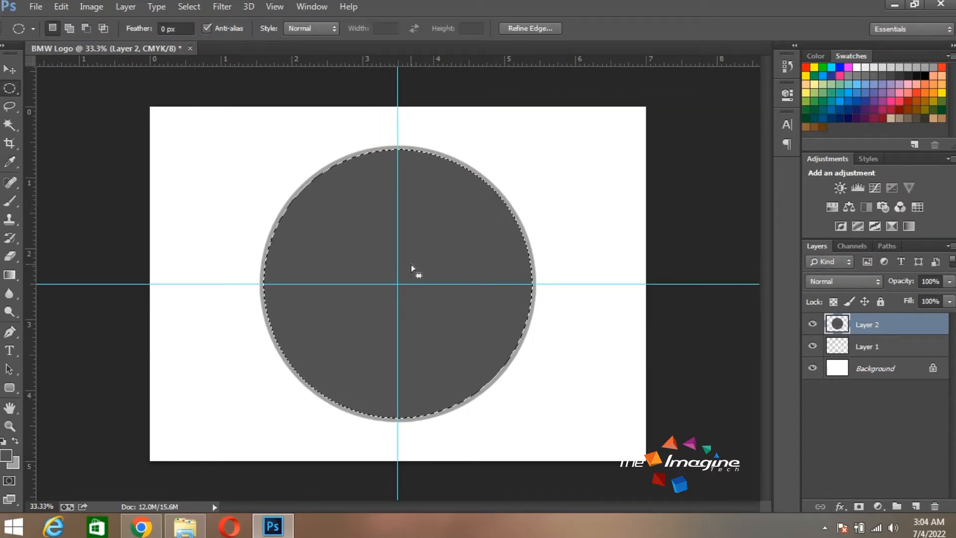
{"action": "key", "text": "ctrl+d"}
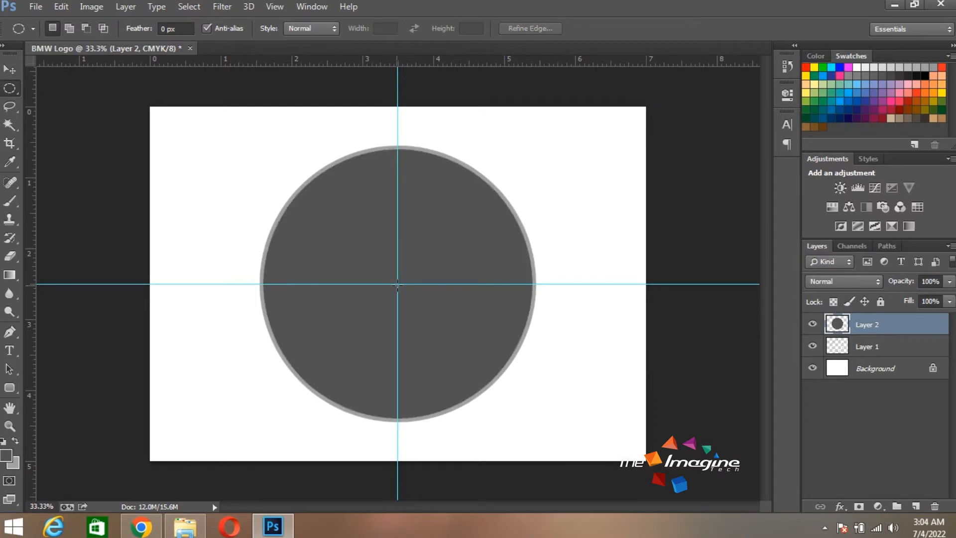
Cut a centred circle about 2.7 inches wide out of the dark disc and fill it with light grey on a new layer
{"action": "left_click_drag", "start_coordinate": [397, 284], "coordinate": [495, 388]}
{"action": "key", "text": "Delete"}
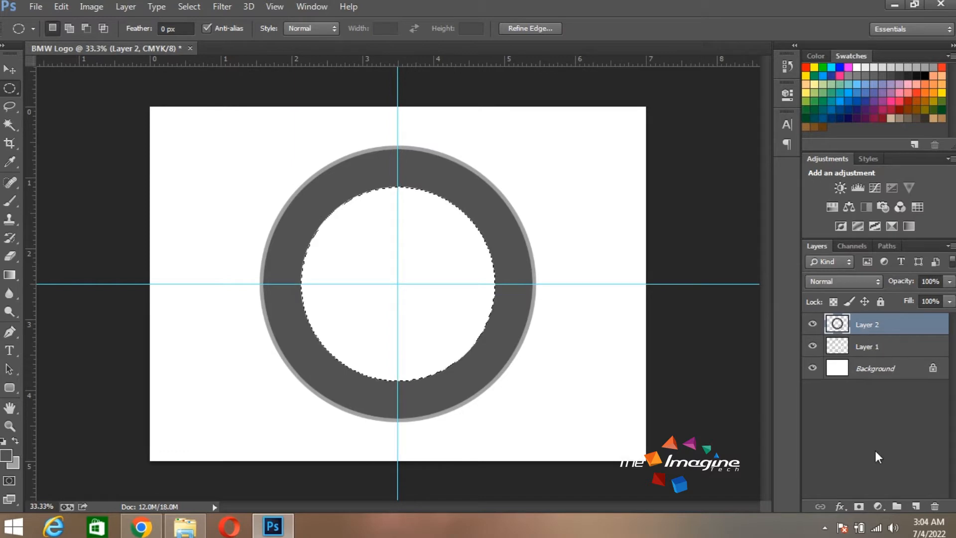
{"action": "left_click", "coordinate": [918, 507]}
{"action": "left_click", "coordinate": [16, 442]}
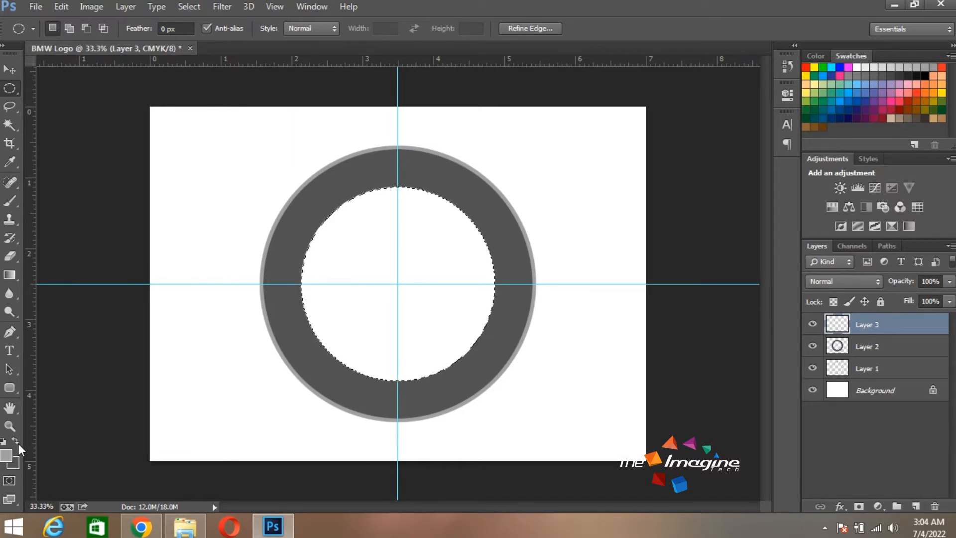
{"action": "key", "text": "alt+BackSpace"}
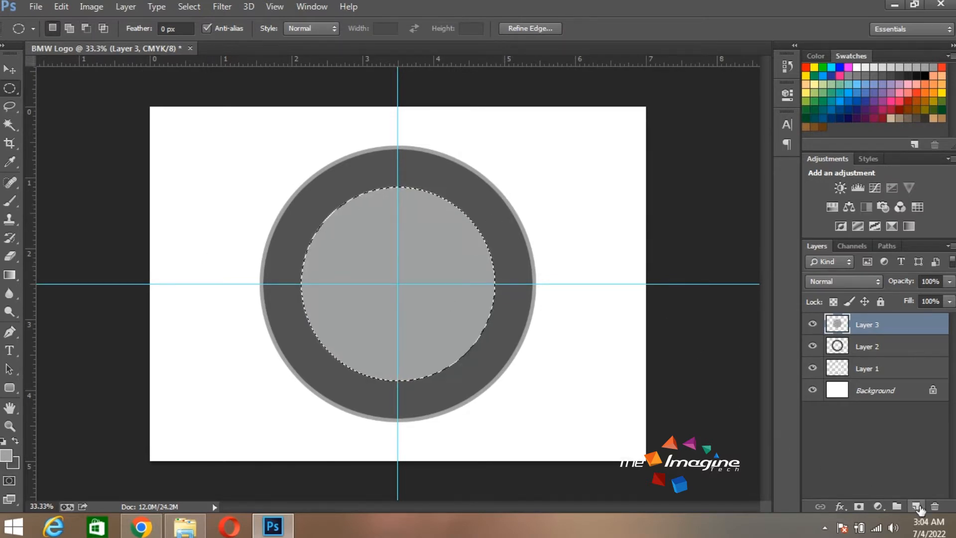
Try contracting the inner circle's selection by 8 pixels
{"action": "left_click", "coordinate": [190, 7]}
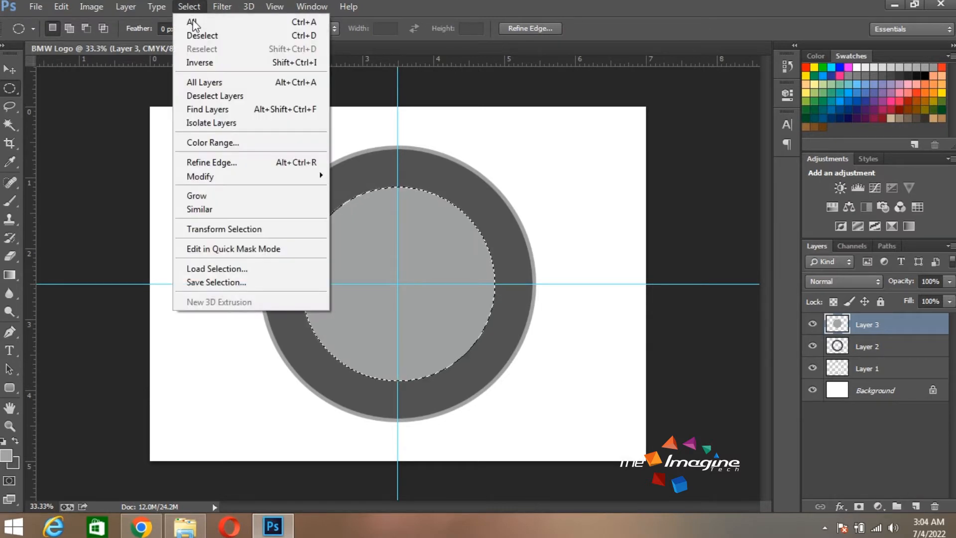
{"action": "mouse_move", "coordinate": [214, 176]}
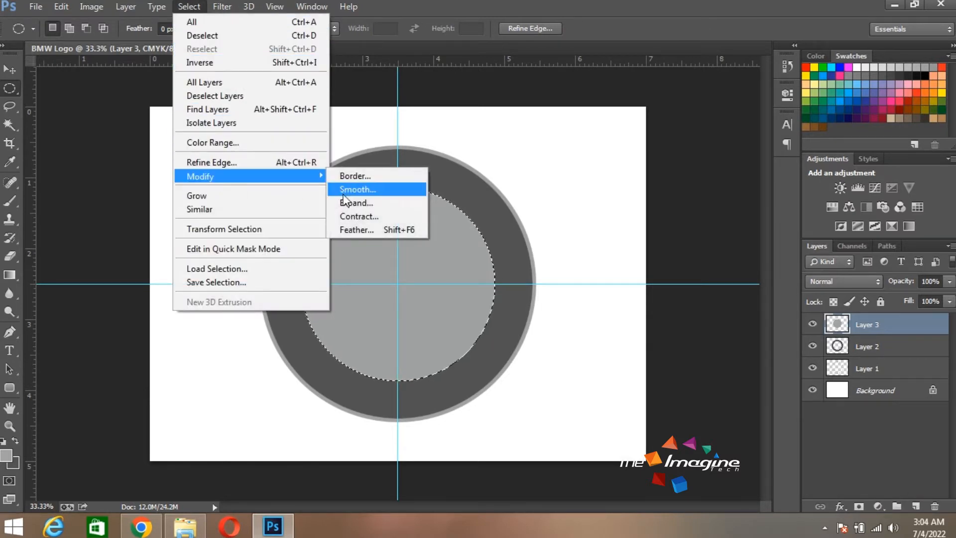
{"action": "left_click", "coordinate": [349, 217]}
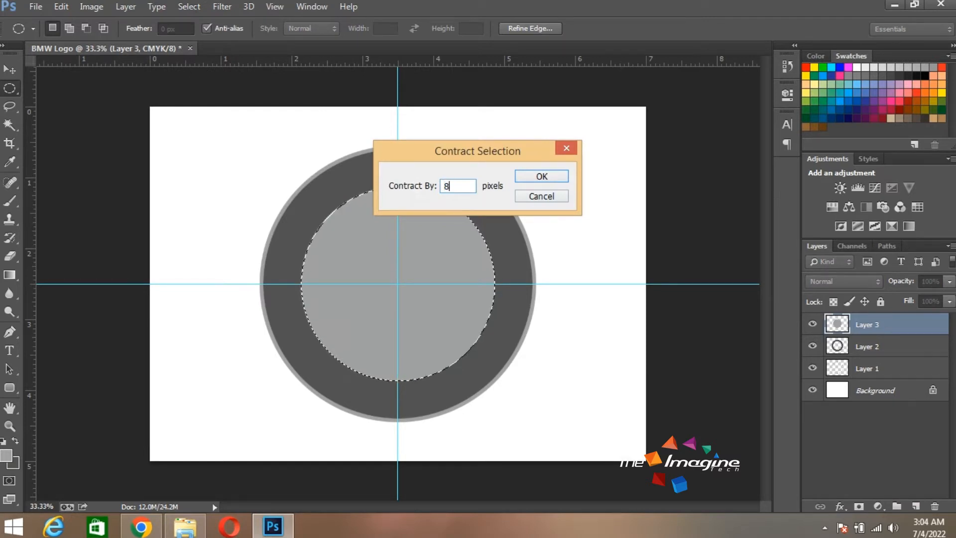
{"action": "type", "text": "8"}
{"action": "key", "text": "Return"}
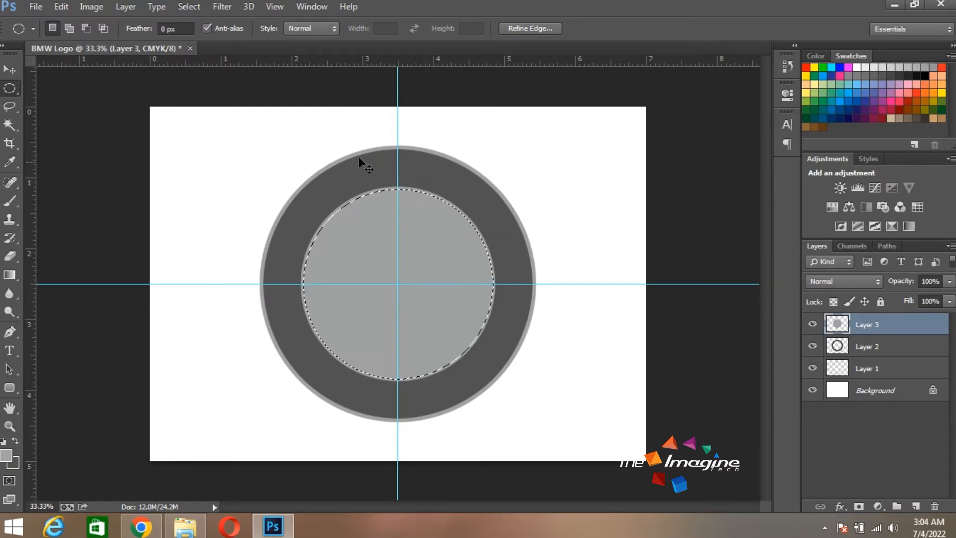
Try contracting the inner circle's original selection by 12 pixels instead
{"action": "left_click", "coordinate": [190, 7]}
{"action": "mouse_move", "coordinate": [219, 176]}
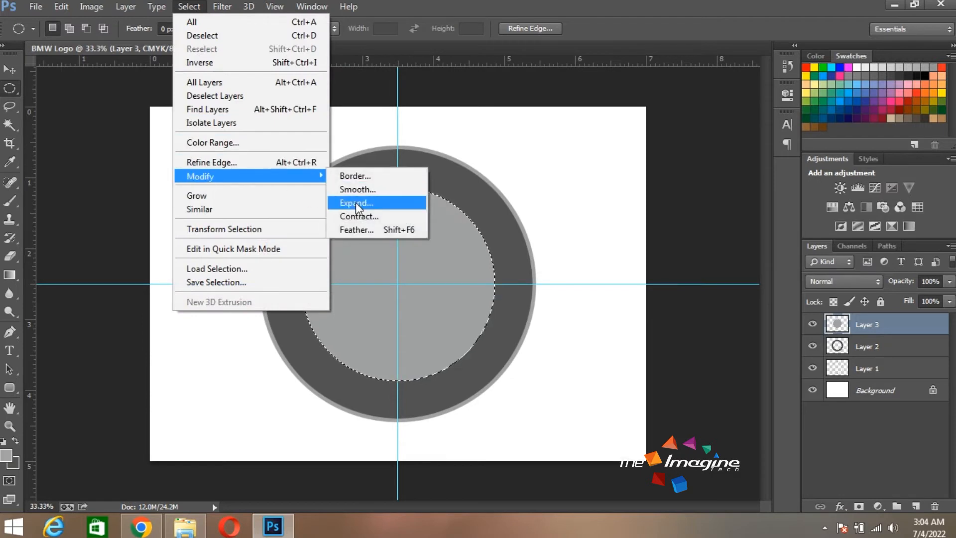
{"action": "left_click", "coordinate": [357, 216]}
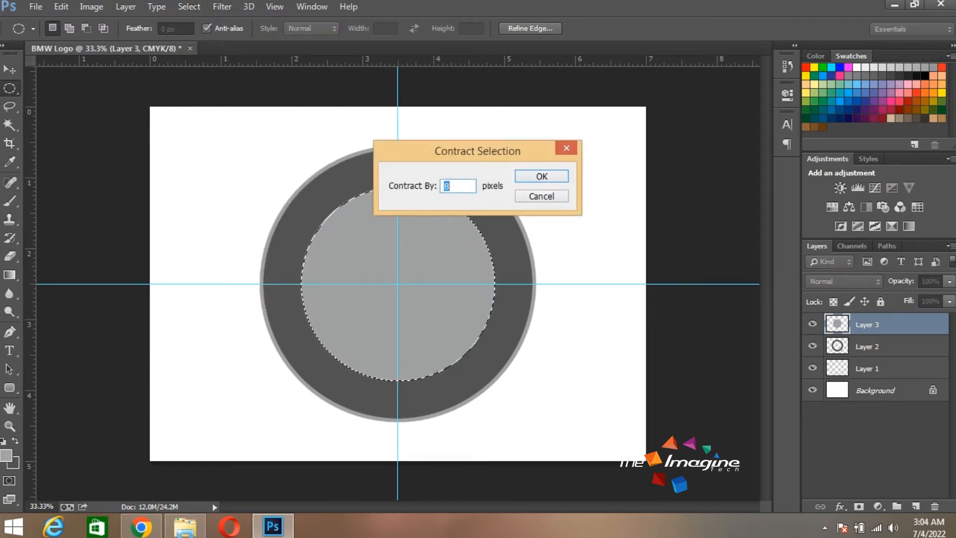
{"action": "key", "text": "Return"}
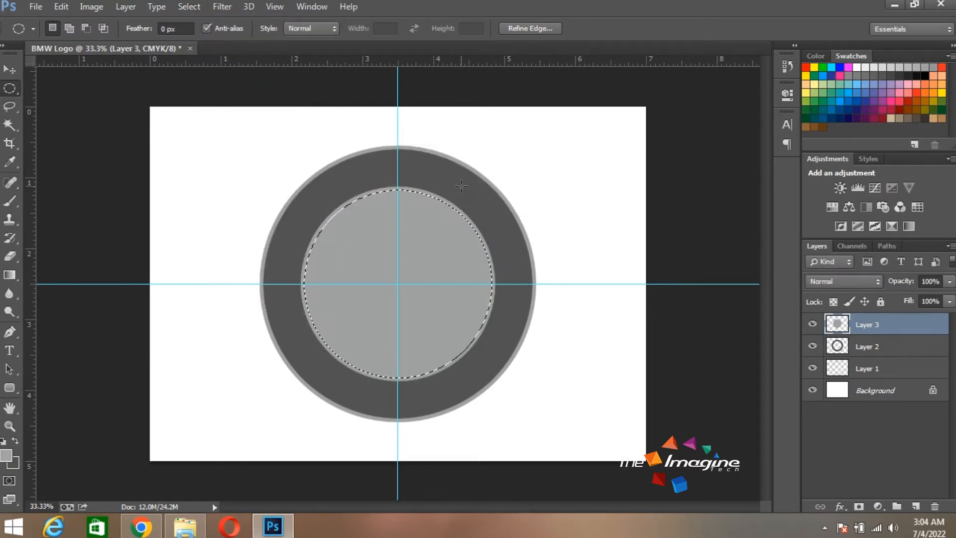
Contract the inner circle's selection to leave a thin rim, and delete the light grey inside it
{"action": "left_click", "coordinate": [190, 7]}
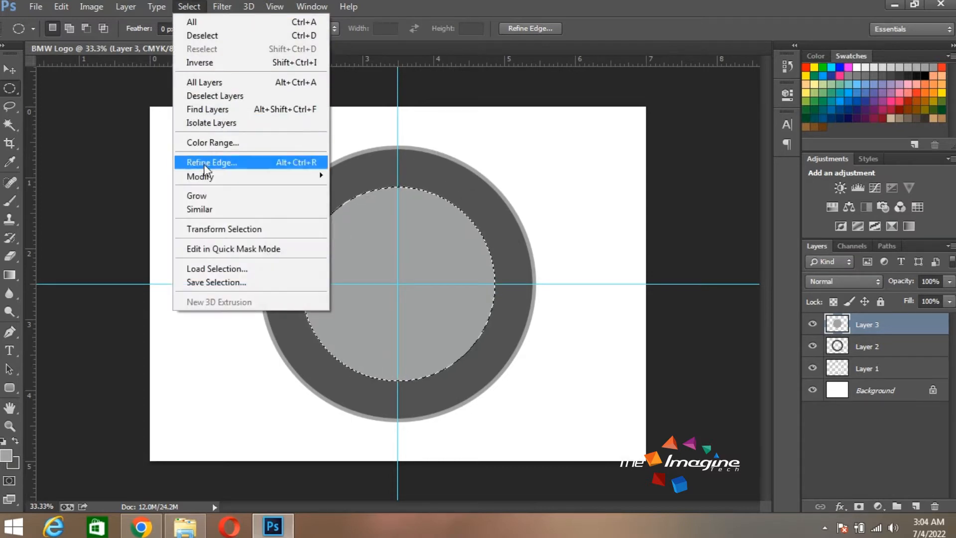
{"action": "mouse_move", "coordinate": [302, 179]}
{"action": "left_click", "coordinate": [357, 216]}
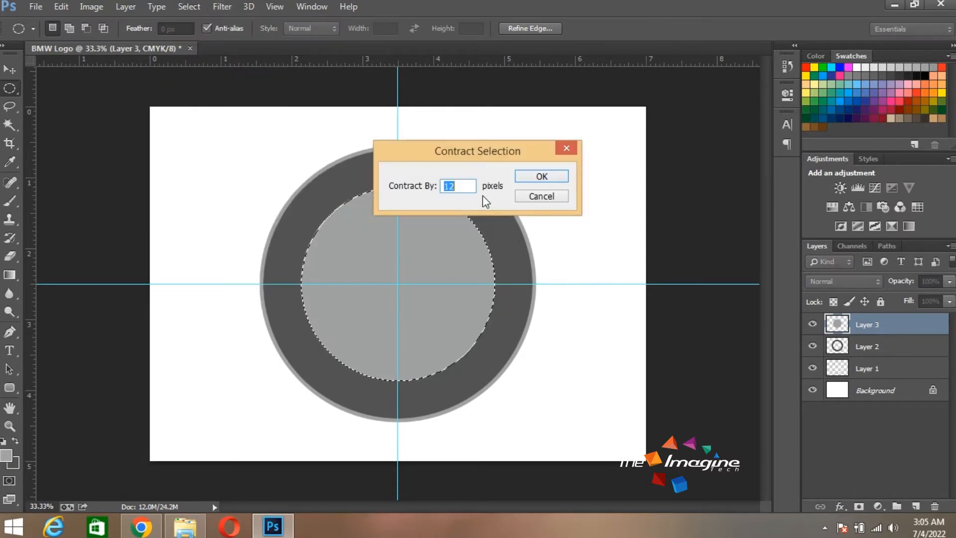
{"action": "key", "text": "Return"}
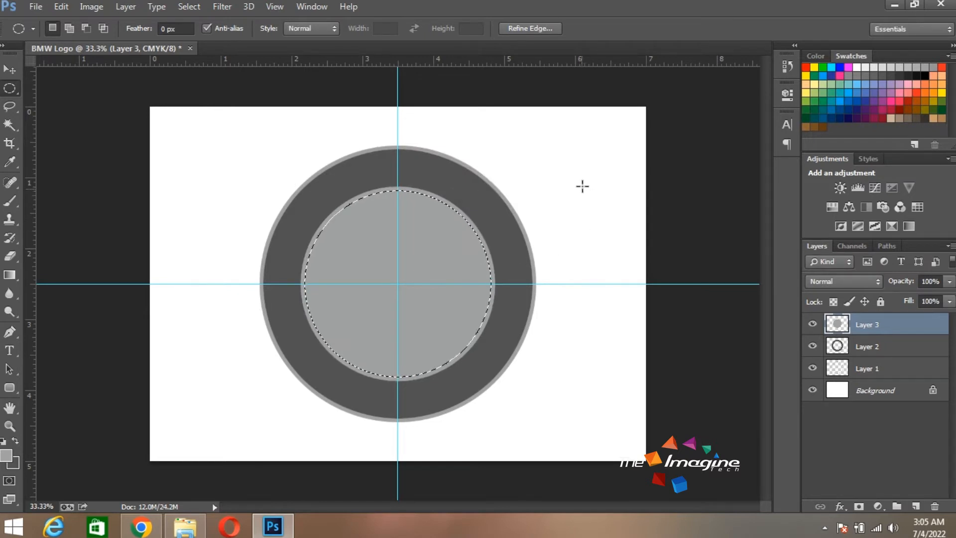
Add a new layer above the inner ring and set the foreground colour to white
{"action": "left_click", "coordinate": [905, 506]}
{"action": "left_click", "coordinate": [6, 455]}
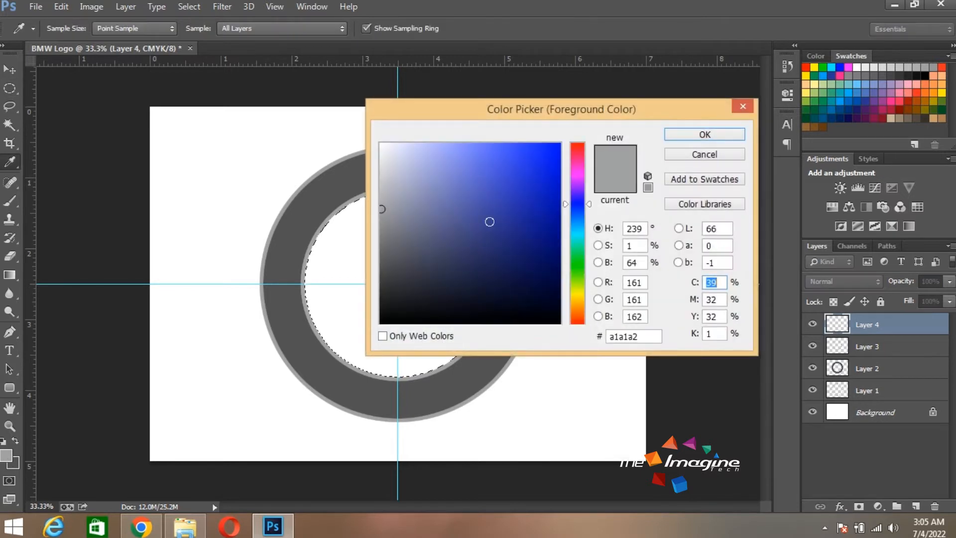
{"action": "left_click_drag", "start_coordinate": [381, 209], "coordinate": [379, 143]}
{"action": "left_click", "coordinate": [704, 134]}
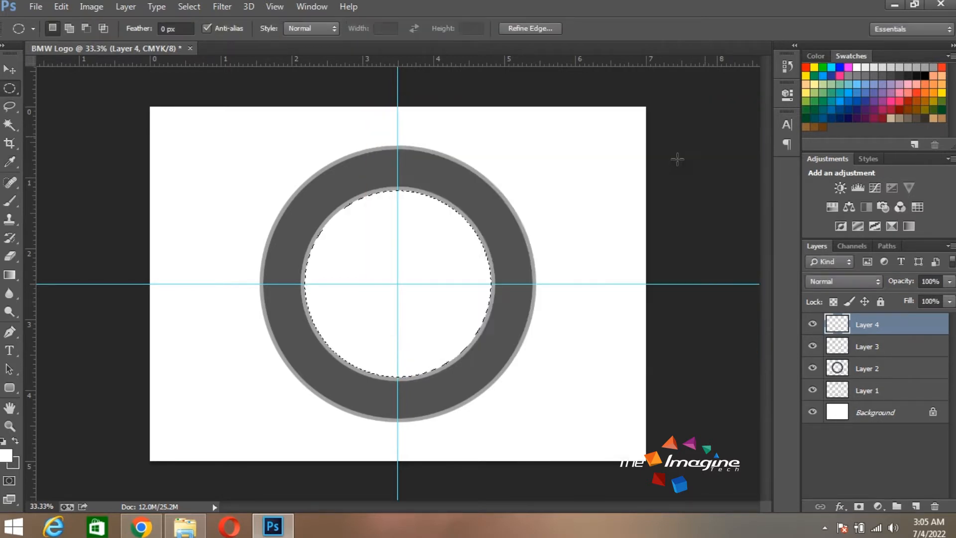
Fill the inner circle with white on its layer, and fill the same circle with pure blue on a new layer above
{"action": "key", "text": "alt+BackSpace"}
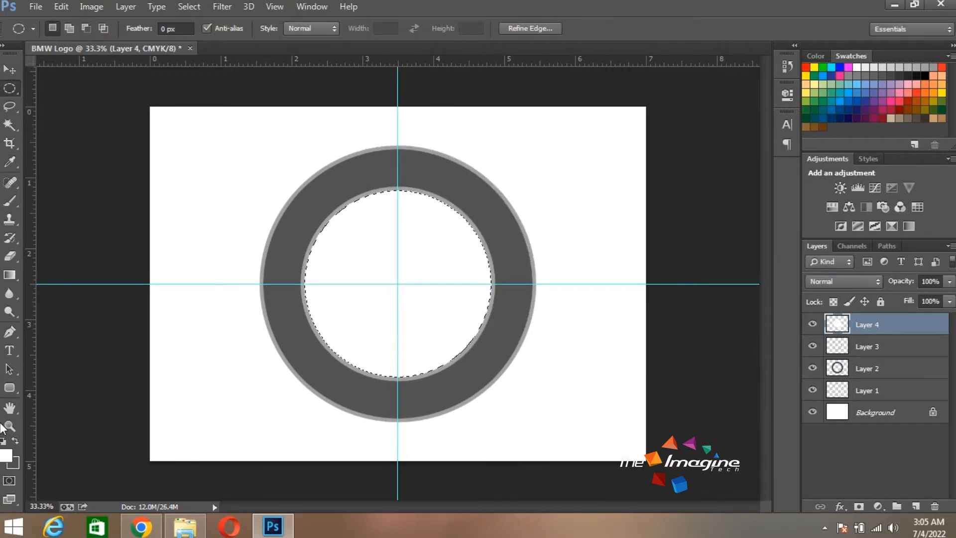
{"action": "left_click", "coordinate": [914, 507]}
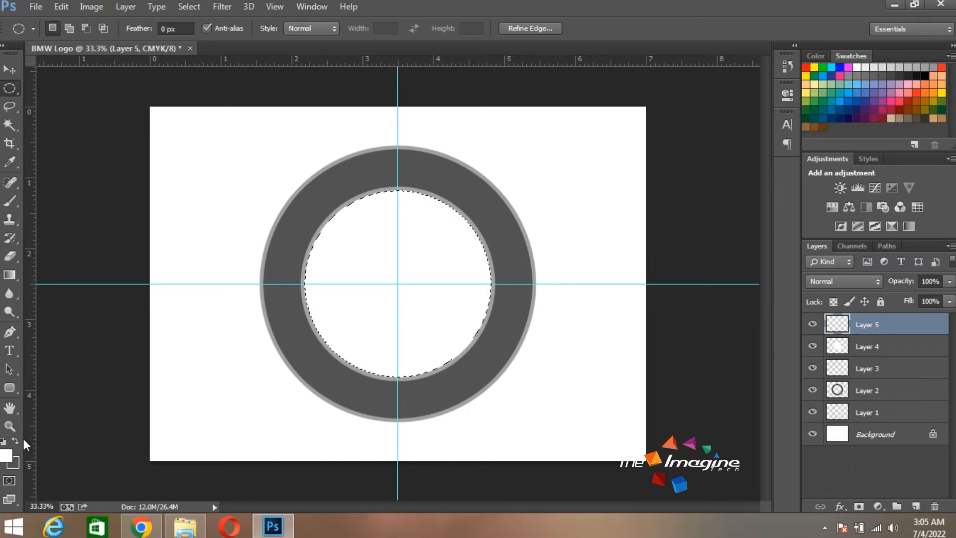
{"action": "left_click", "coordinate": [6, 455]}
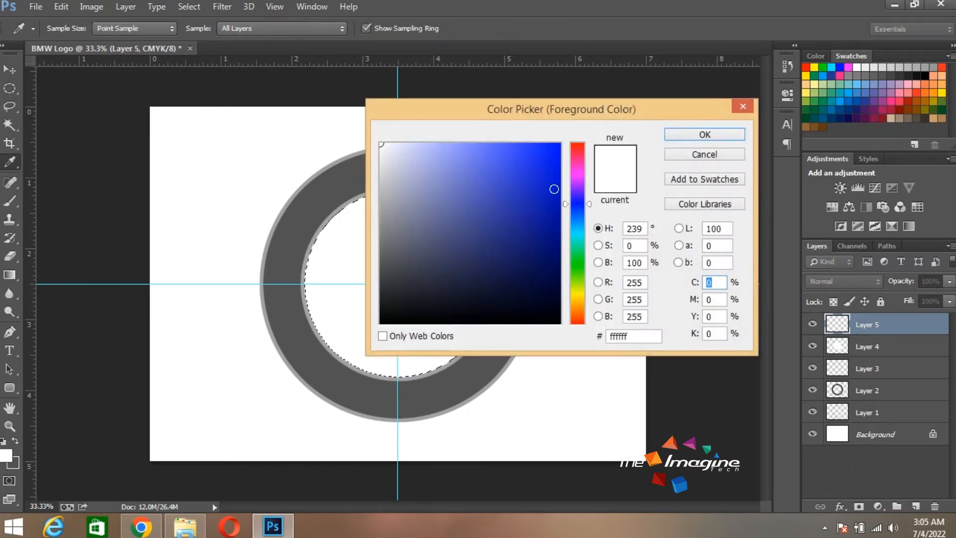
{"action": "left_click", "coordinate": [554, 189]}
{"action": "left_click", "coordinate": [559, 145]}
{"action": "left_click", "coordinate": [704, 134]}
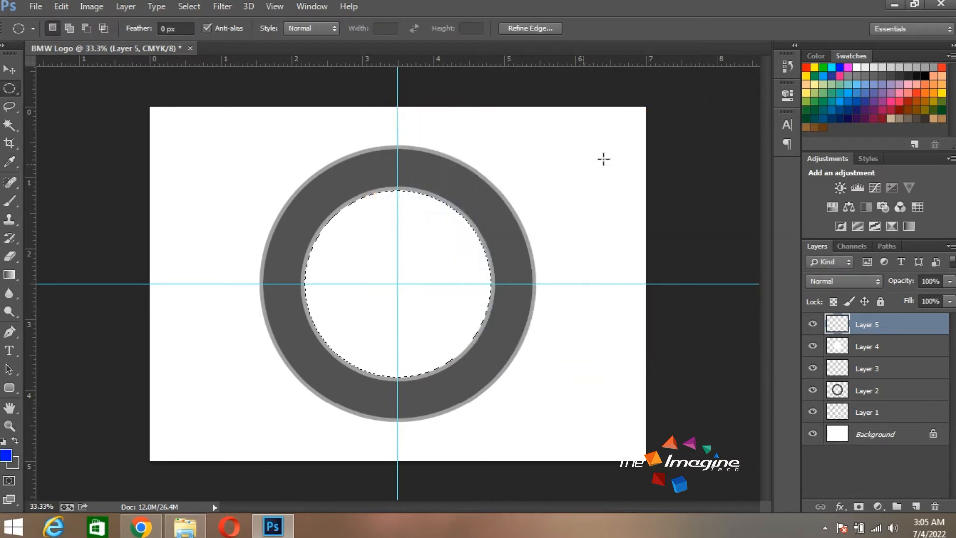
{"action": "key", "text": "alt+BackSpace"}
{"action": "key", "text": "ctrl+d"}
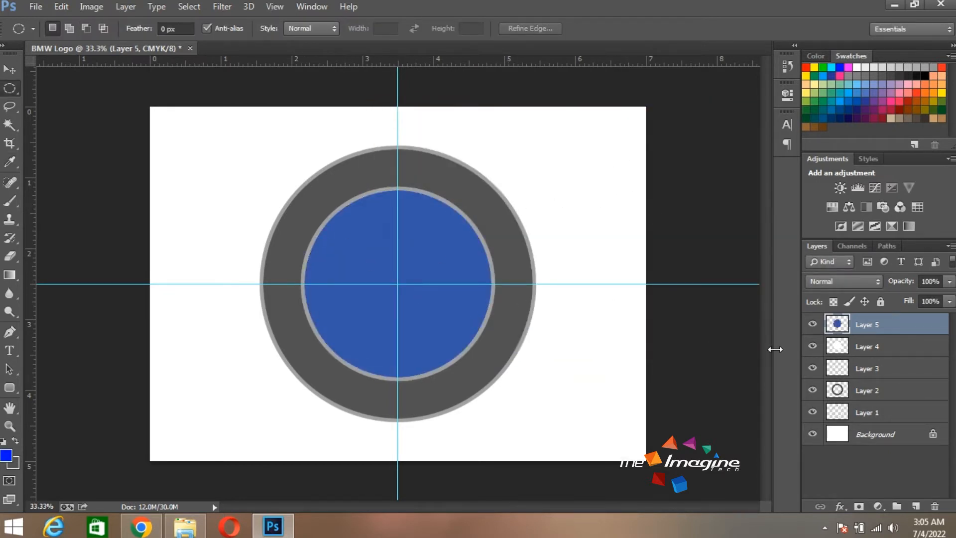
{"action": "left_click", "coordinate": [813, 326]}
{"action": "left_click", "coordinate": [813, 327]}
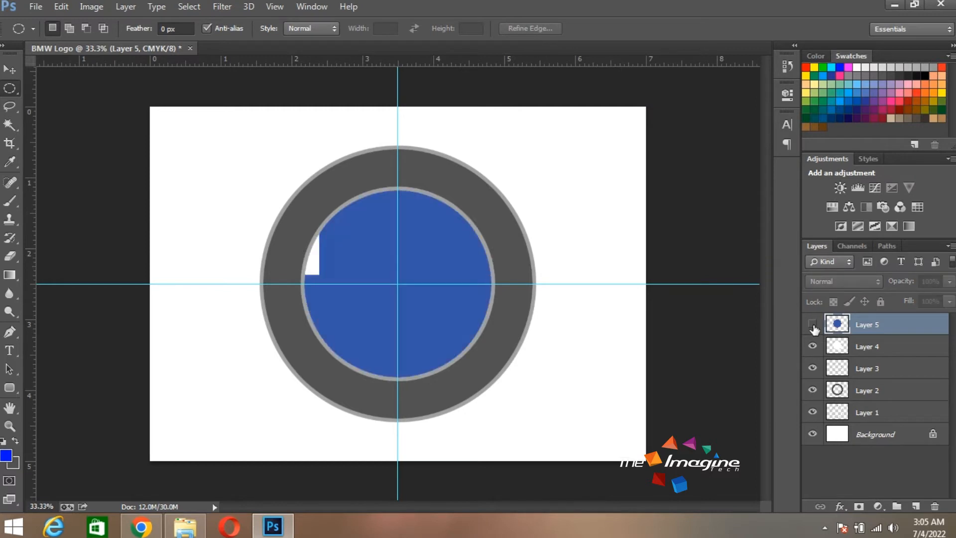
{"action": "left_click", "coordinate": [813, 326]}
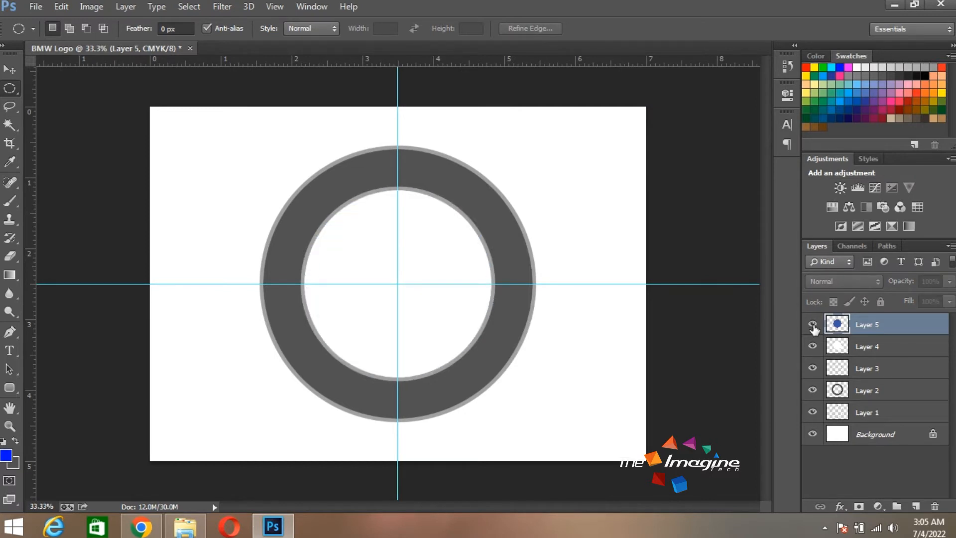
Delete the upper-right and lower-left quarters of the blue circle using rectangular selections aligned to the centre guides
{"action": "right_click", "coordinate": [21, 85]}
{"action": "left_click", "coordinate": [74, 88]}
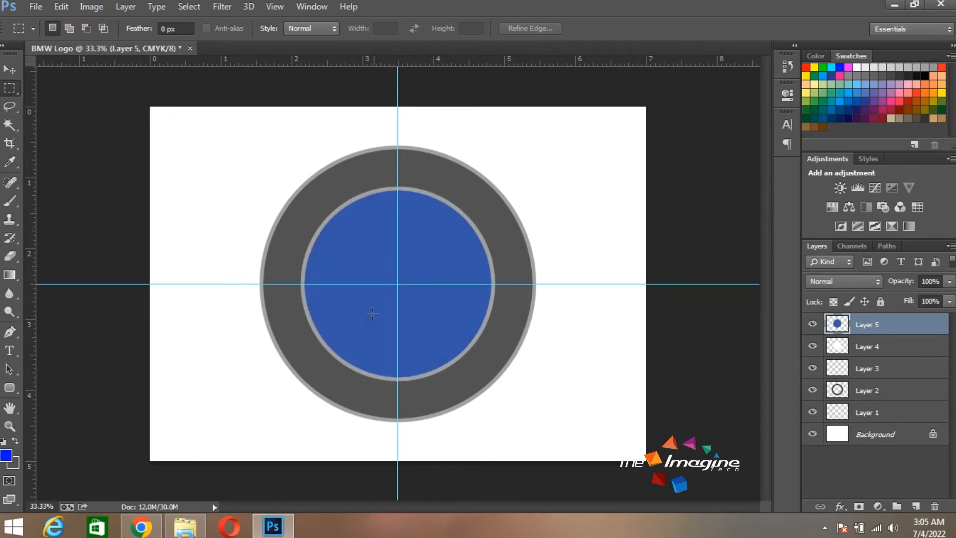
{"action": "left_click_drag", "start_coordinate": [399, 179], "coordinate": [519, 283]}
{"action": "key", "text": "Delete"}
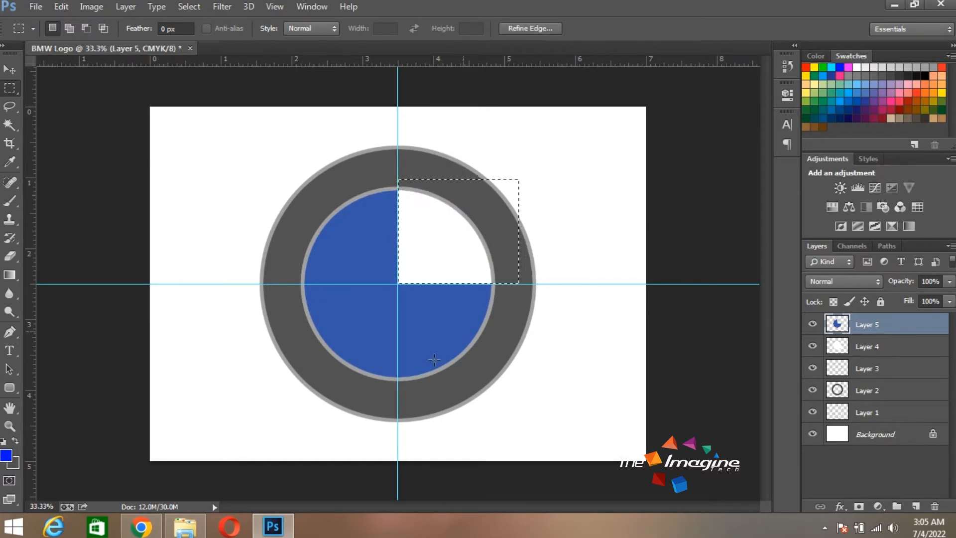
{"action": "left_click_drag", "start_coordinate": [449, 245], "coordinate": [329, 350]}
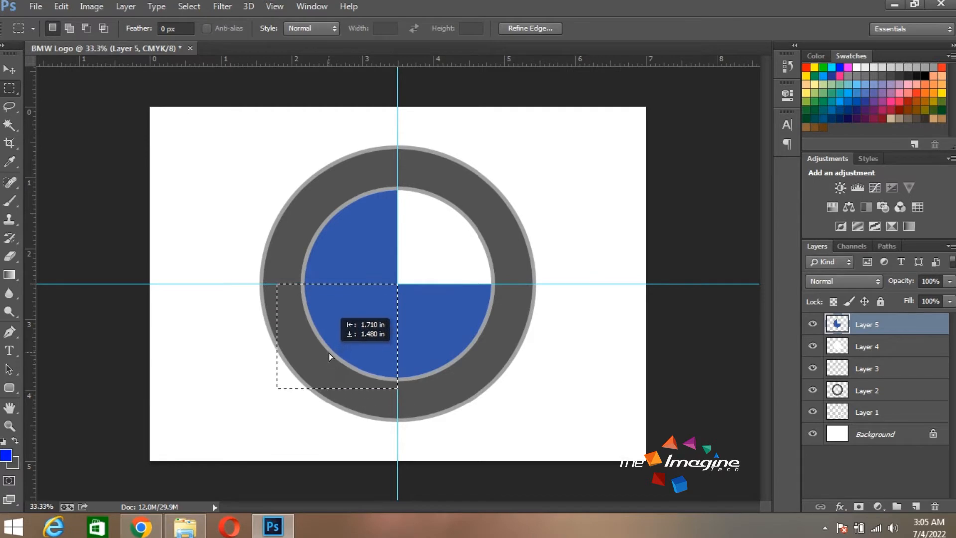
{"action": "key", "text": "Delete"}
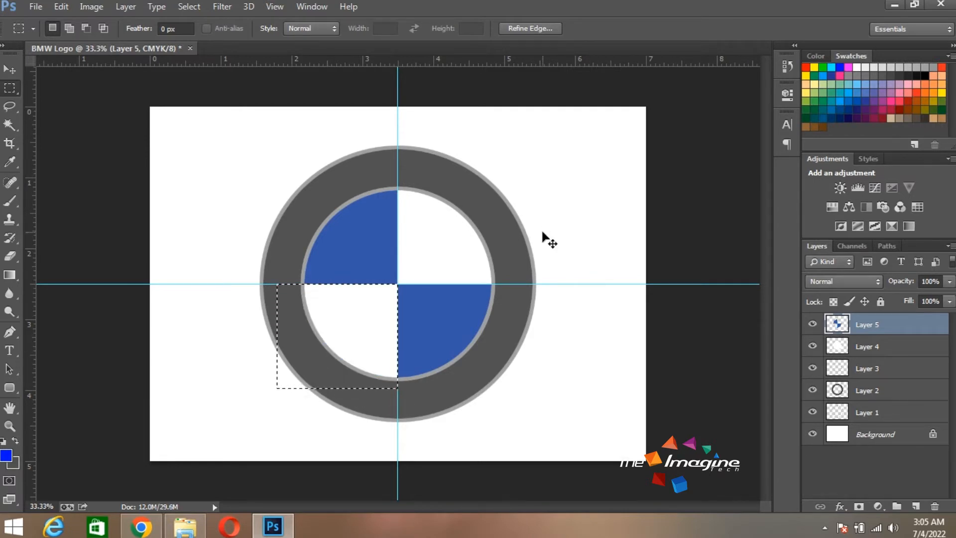
{"action": "key", "text": "ctrl+d"}
{"action": "key", "text": "z"}
{"action": "left_click", "coordinate": [410, 279]}
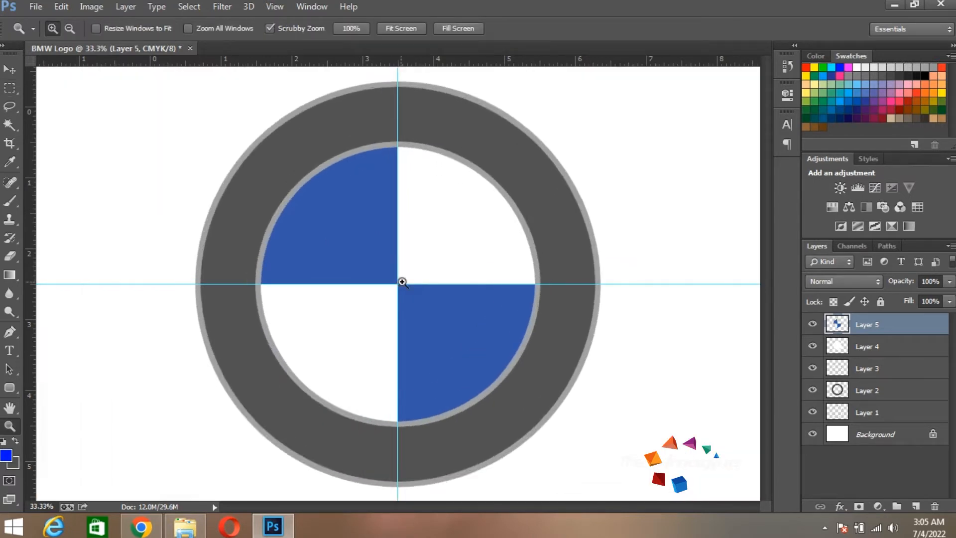
{"action": "left_click", "coordinate": [10, 88]}
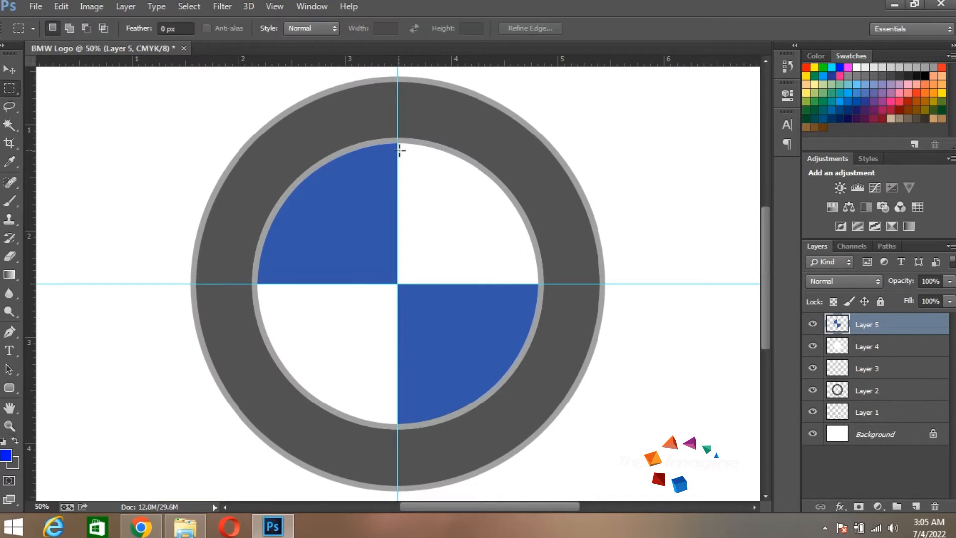
{"action": "left_click_drag", "start_coordinate": [397, 141], "coordinate": [402, 428]}
{"action": "left_click", "coordinate": [438, 206]}
{"action": "scroll", "coordinate": [434, 200], "scroll_direction": "down", "scroll_amount": 1}
{"action": "left_click_drag", "start_coordinate": [398, 121], "coordinate": [401, 406]}
{"action": "left_click", "coordinate": [432, 204]}
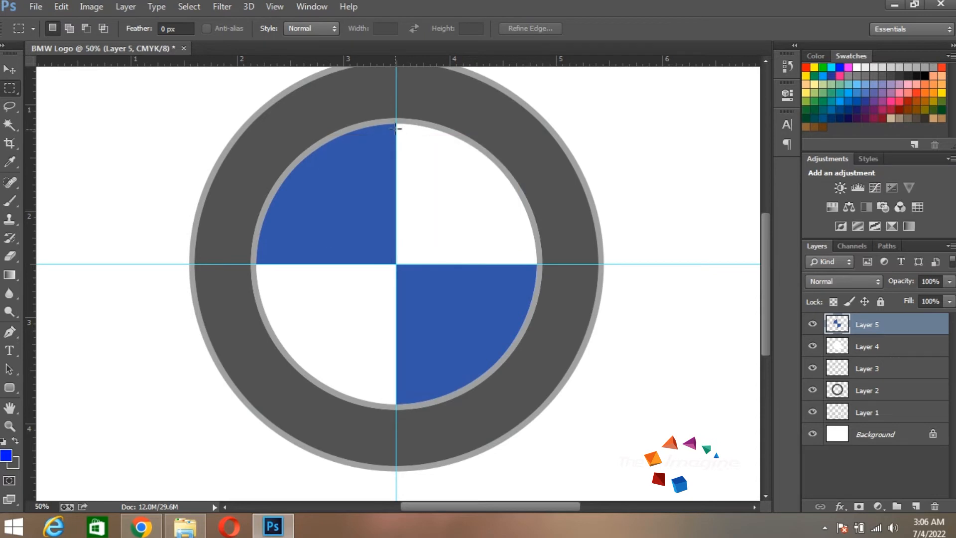
{"action": "left_click_drag", "start_coordinate": [402, 309], "coordinate": [397, 381]}
{"action": "left_click", "coordinate": [438, 207]}
Select a vertical strip about 0.1 in wide along the vertical guide across the inner circle, and check which layer holds the inner rim
{"action": "left_click_drag", "start_coordinate": [401, 139], "coordinate": [407, 407]}
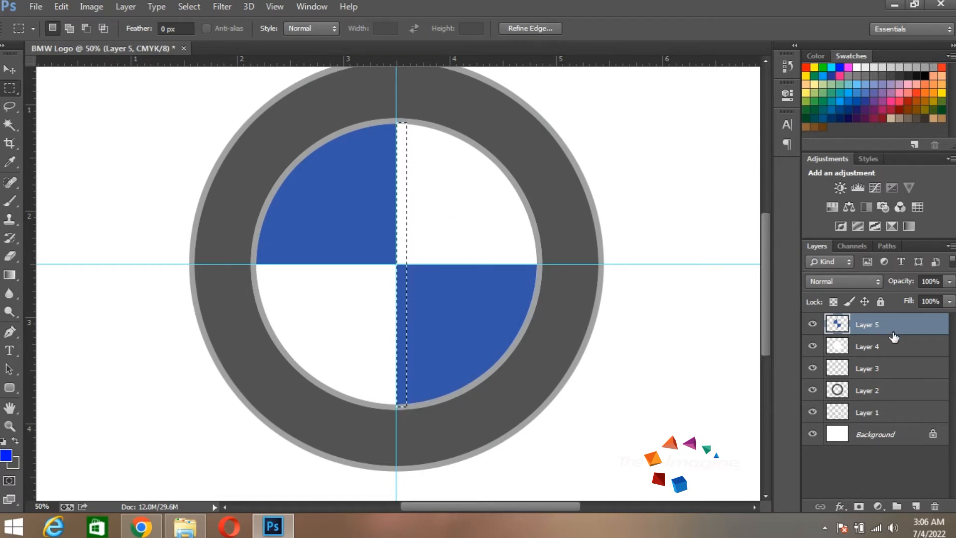
{"action": "key", "text": "v"}
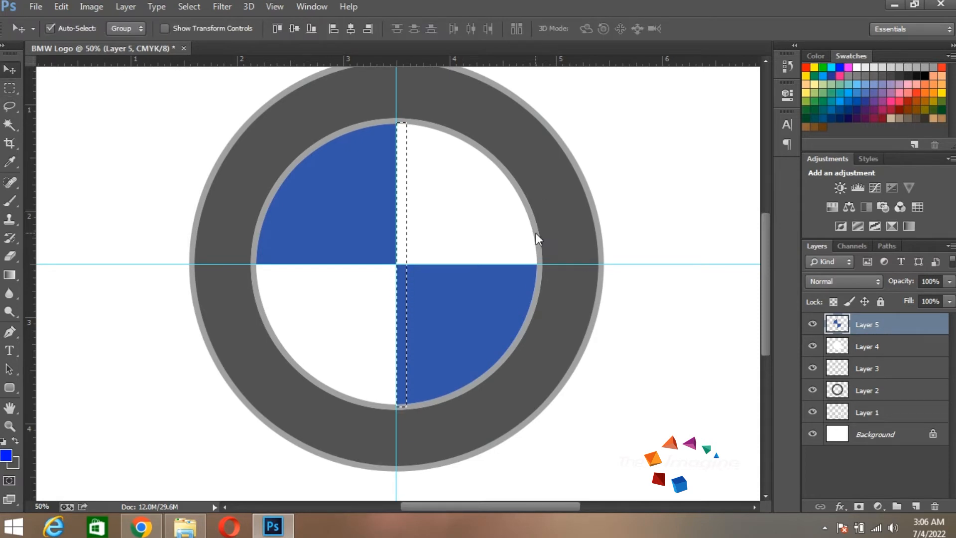
{"action": "right_click", "coordinate": [535, 233]}
{"action": "left_click", "coordinate": [541, 242]}
{"action": "left_click", "coordinate": [813, 369]}
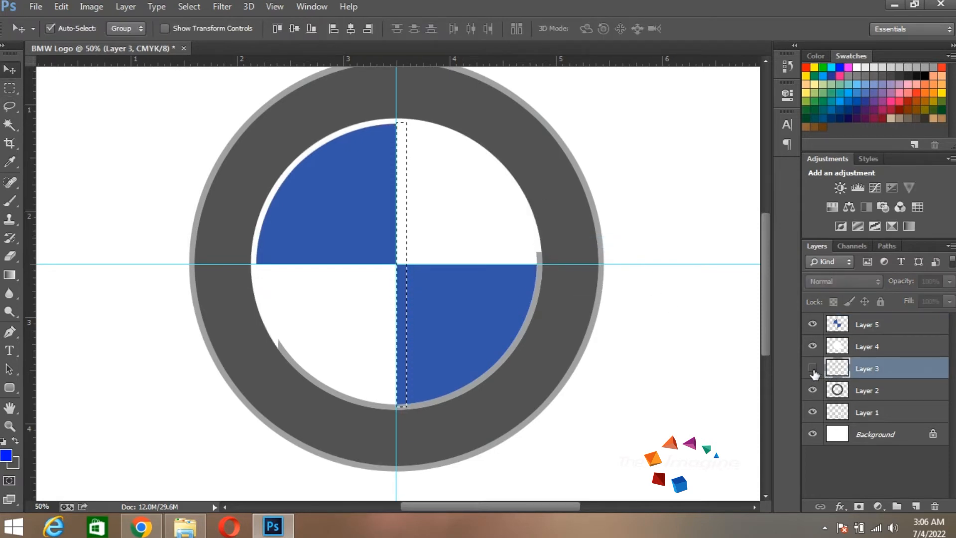
{"action": "left_click", "coordinate": [813, 369]}
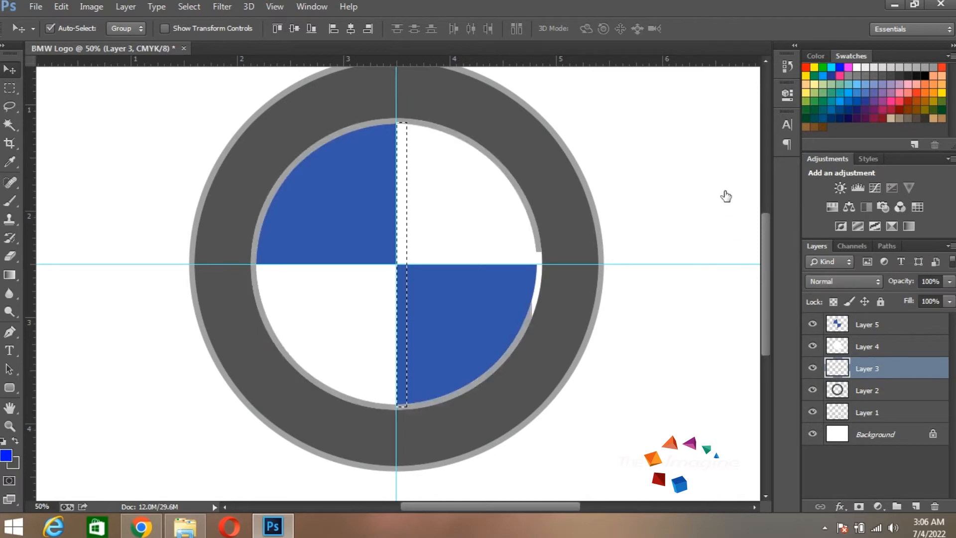
{"action": "left_click", "coordinate": [879, 327]}
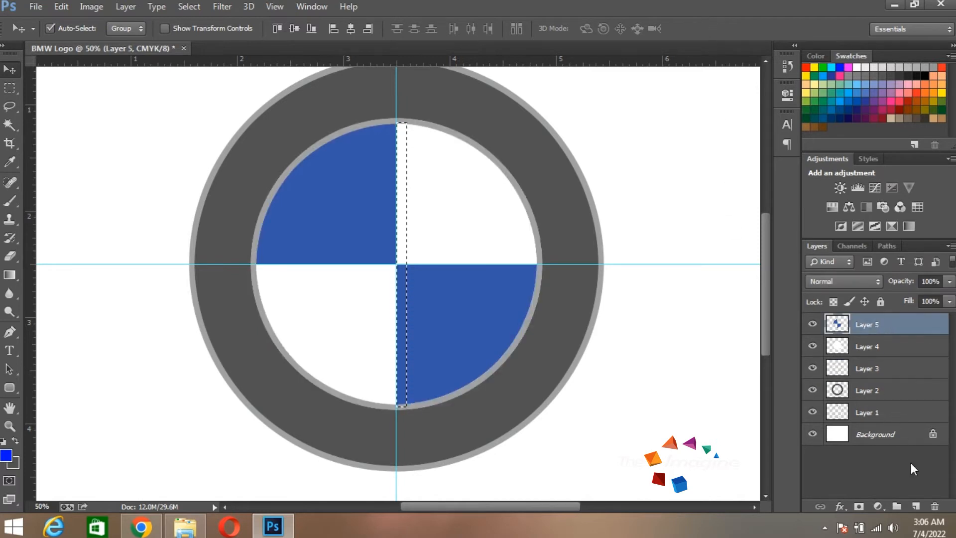
Fill the strip with light grey sampled from the outer rim, on a new layer above the blue quarters
{"action": "left_click", "coordinate": [916, 506]}
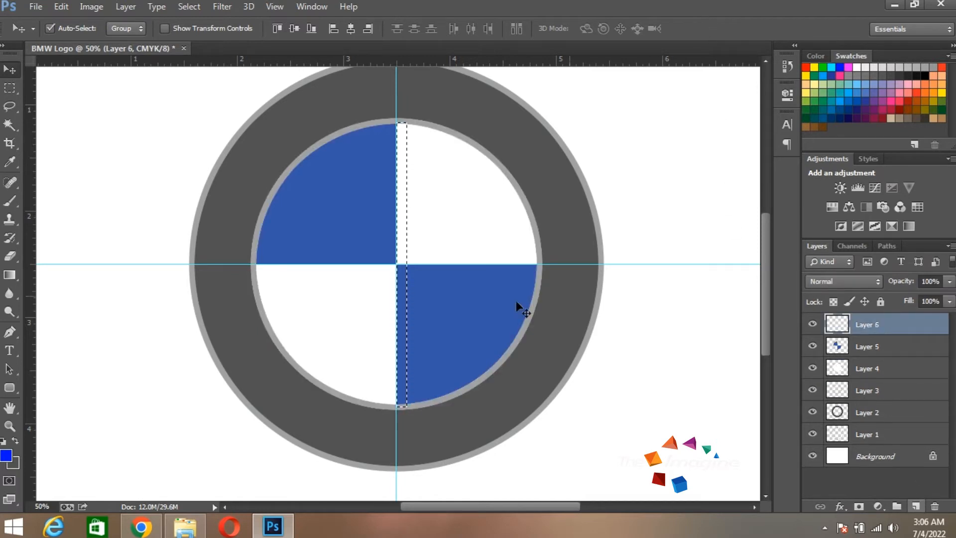
{"action": "left_click", "coordinate": [6, 455]}
{"action": "left_click", "coordinate": [196, 239]}
{"action": "left_click", "coordinate": [705, 135]}
{"action": "key", "text": "v"}
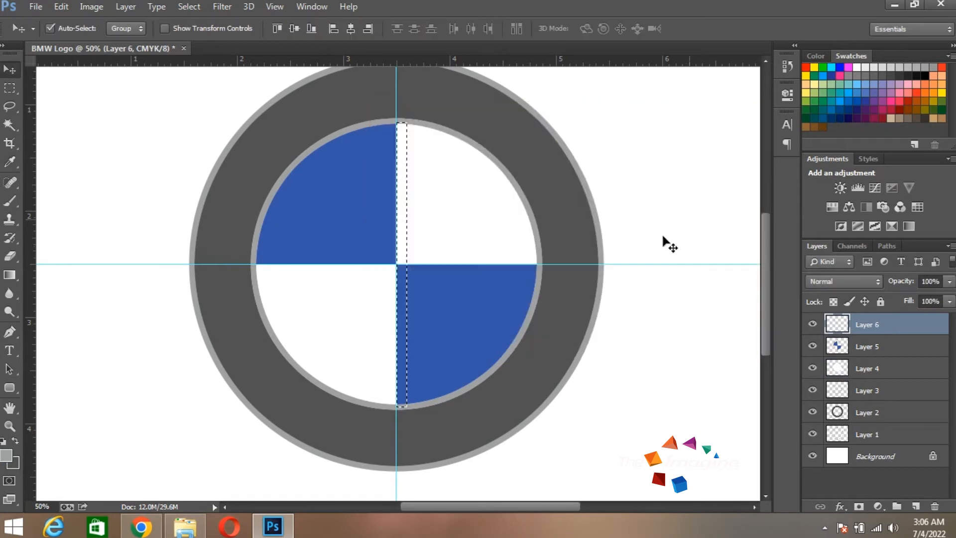
{"action": "key", "text": "alt+BackSpace"}
{"action": "key", "text": "ctrl+d"}
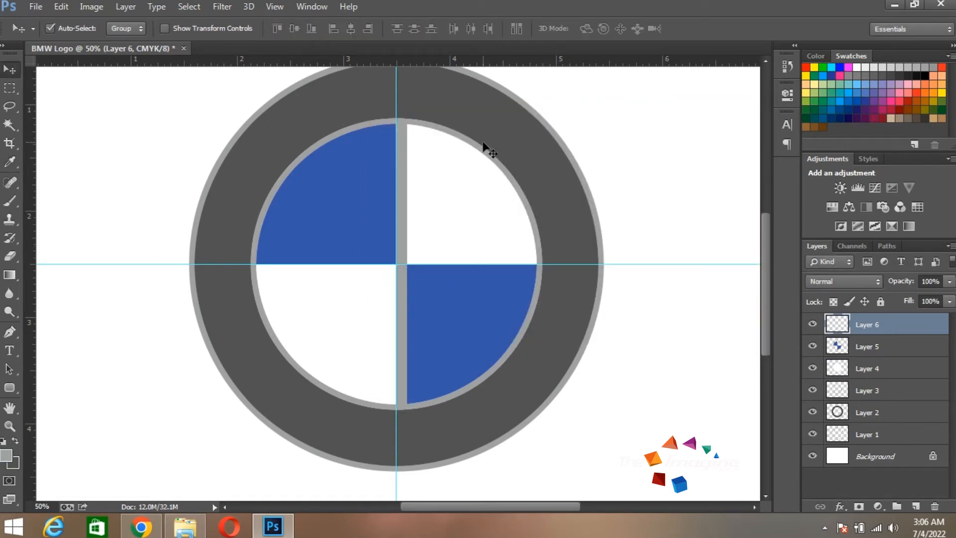
Trim the vertical grey bar to about half its width by deleting its right-hand part
{"action": "key", "text": "m"}
{"action": "left_click_drag", "start_coordinate": [499, 91], "coordinate": [370, 380]}
{"action": "key", "text": "ctrl+d"}
{"action": "left_click_drag", "start_coordinate": [471, 389], "coordinate": [440, 393]}
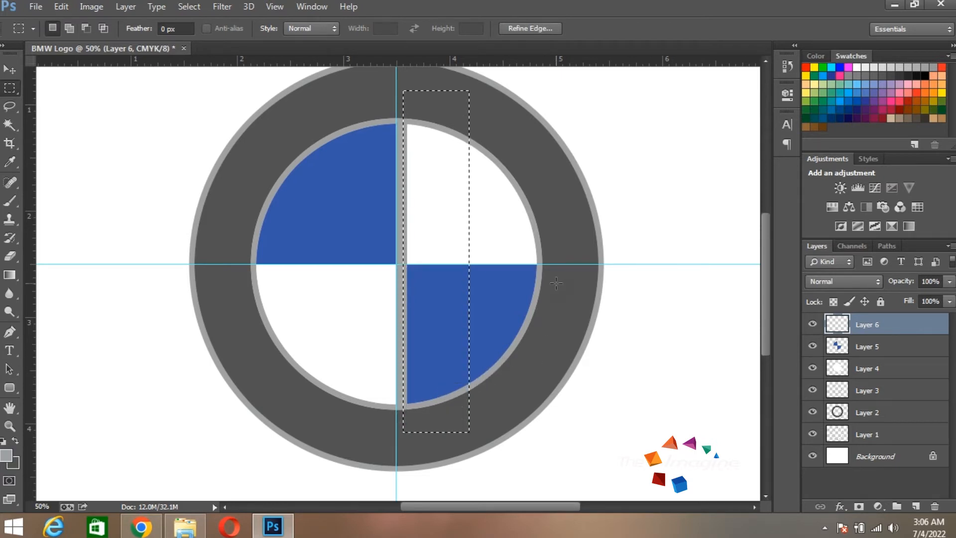
{"action": "key", "text": "Delete"}
{"action": "key", "text": "ctrl+d"}
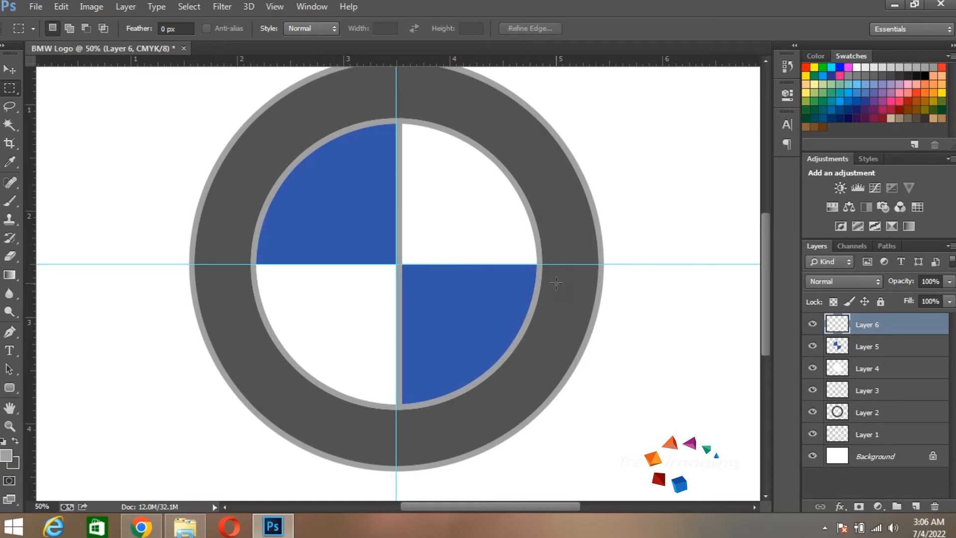
Nudge the grey bar left with Free Transform until it is centred on the vertical guide
{"action": "key", "text": "v"}
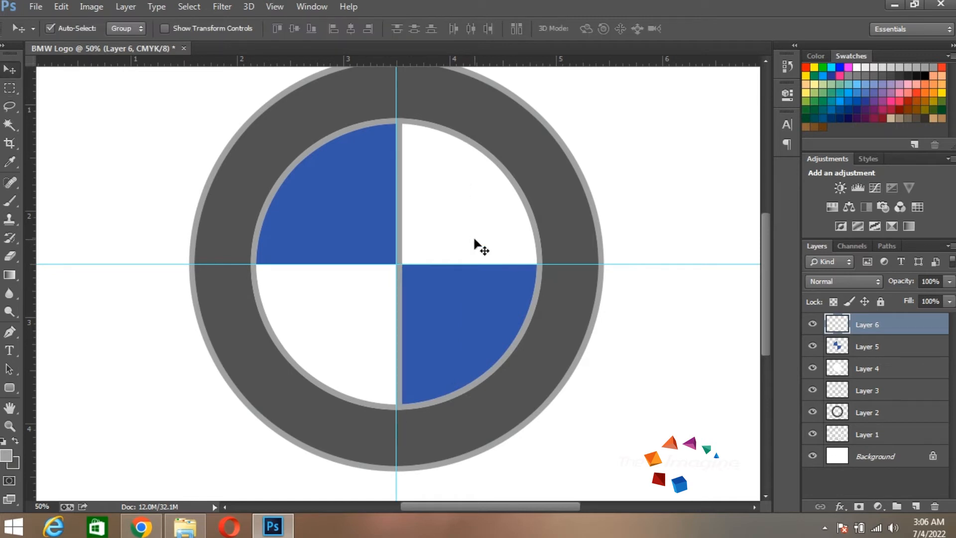
{"action": "key", "text": "ctrl+t"}
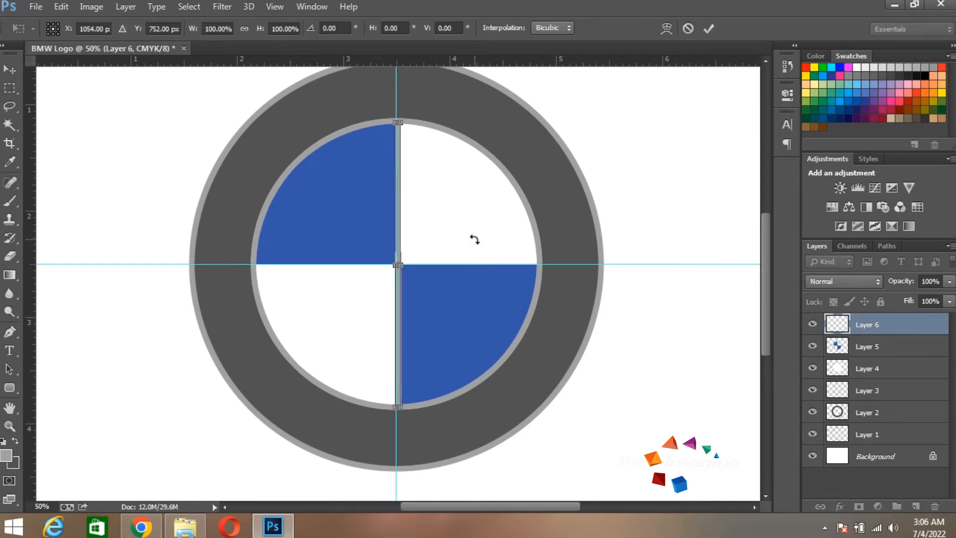
{"action": "key", "text": "Left"}
{"action": "key", "text": "Left"}
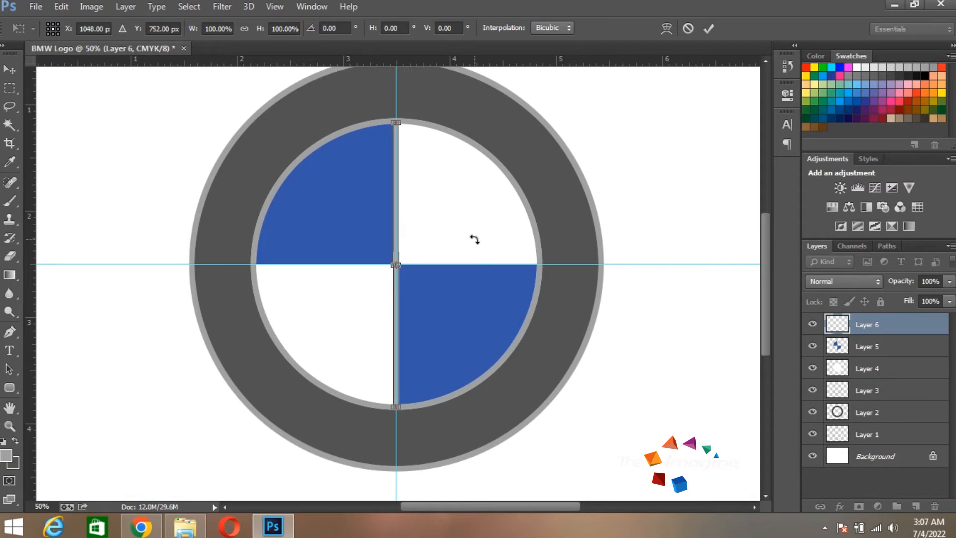
{"action": "key", "text": "Return"}
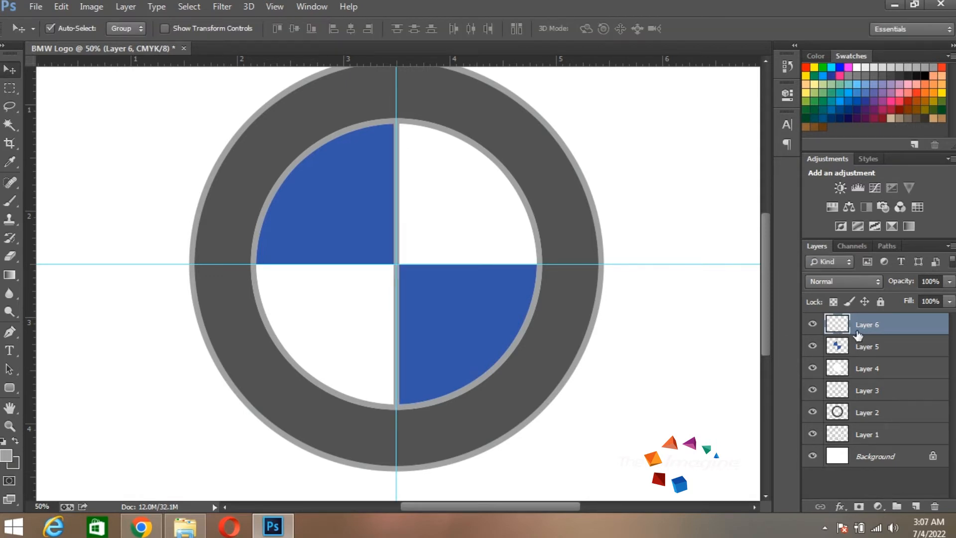
Duplicate the vertical grey bar's layer and rotate the copy 90° to form a cross
{"action": "key", "text": "ctrl+j"}
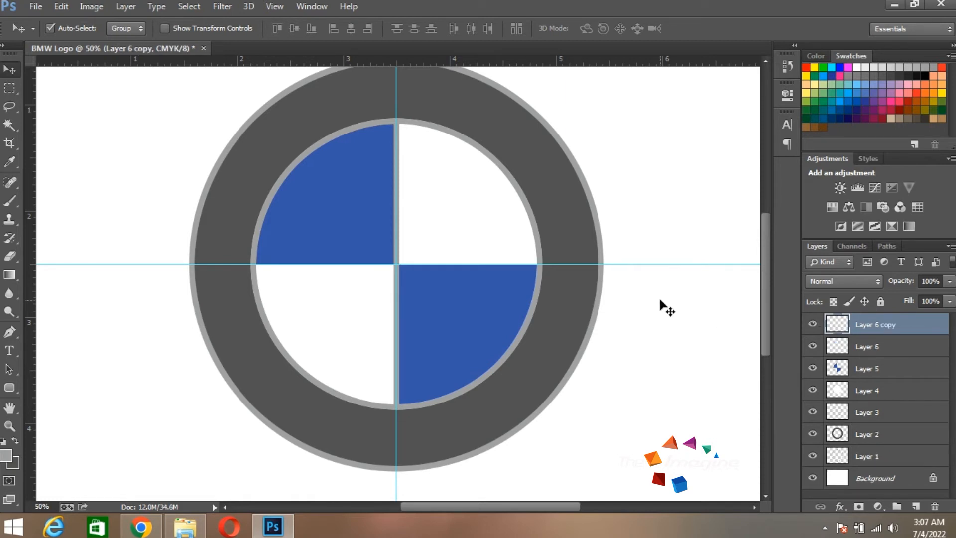
{"action": "key", "text": "ctrl+t"}
{"action": "left_click_drag", "start_coordinate": [493, 150], "coordinate": [547, 354]}
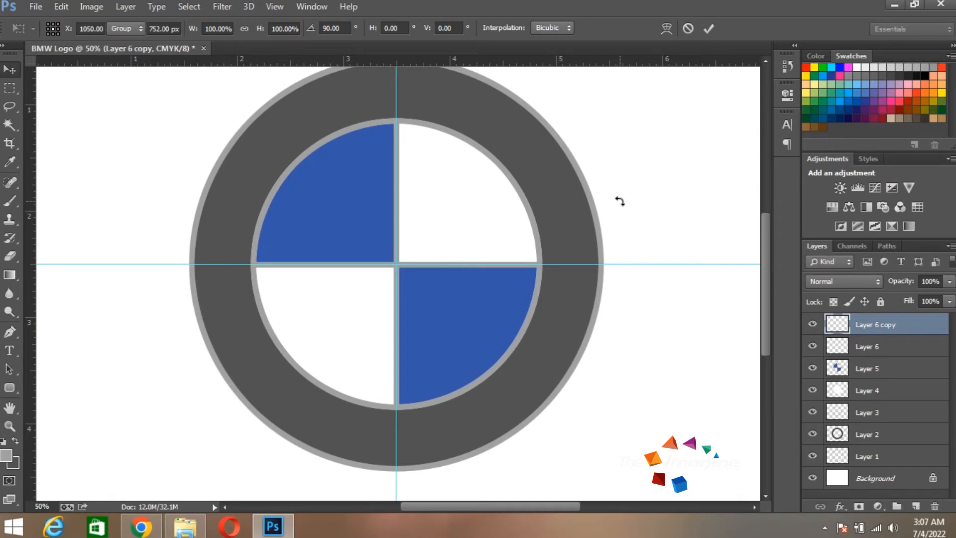
{"action": "key", "text": "Return"}
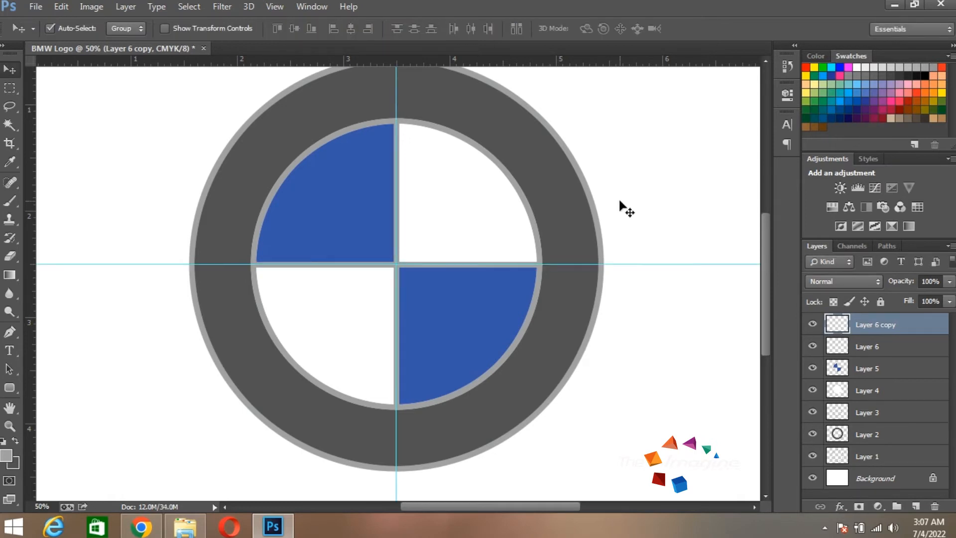
Add a light grey Arial Bold letter B on the white area beside the outer ring and enlarge it to 38.26 pt
{"action": "left_click_drag", "start_coordinate": [458, 200], "coordinate": [472, 216]}
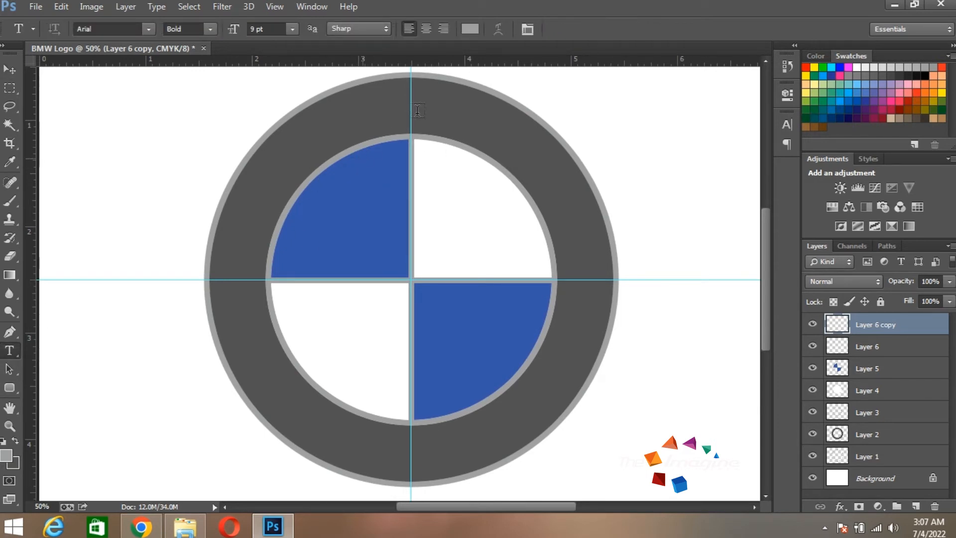
{"action": "left_click", "coordinate": [162, 161]}
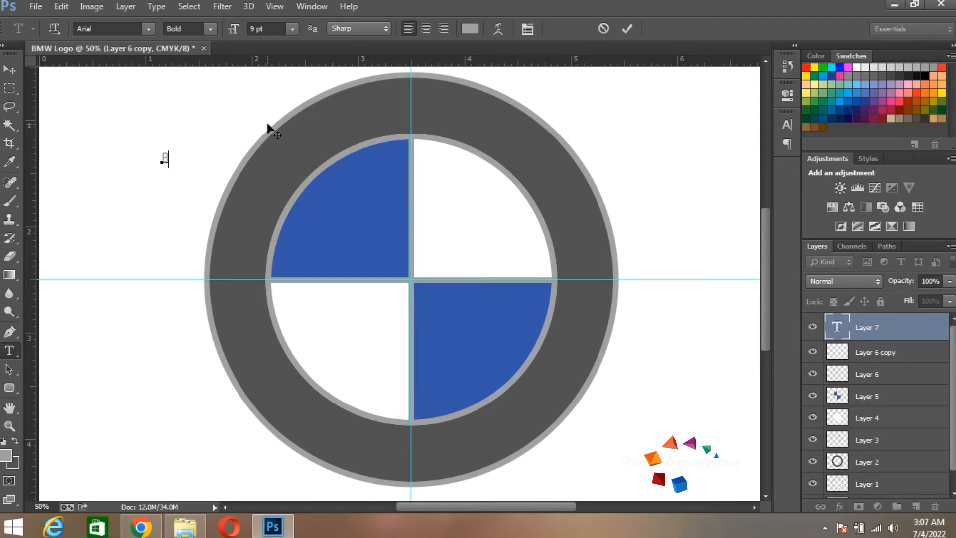
{"action": "key", "text": "ctrl+a"}
{"action": "left_click_drag", "start_coordinate": [171, 147], "coordinate": [235, 115]}
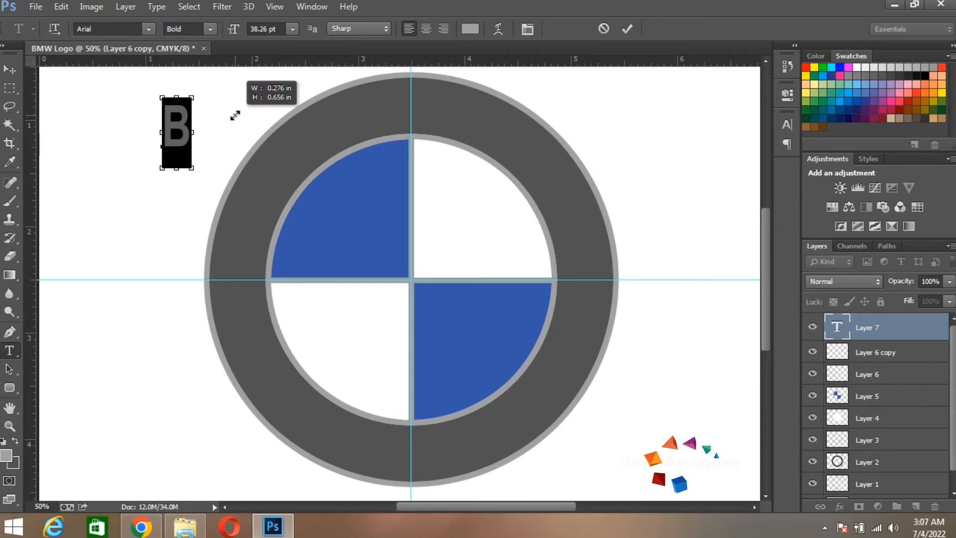
Set the letter B's leading to Auto and its horizontal scale to 100%
{"action": "left_click", "coordinate": [527, 29]}
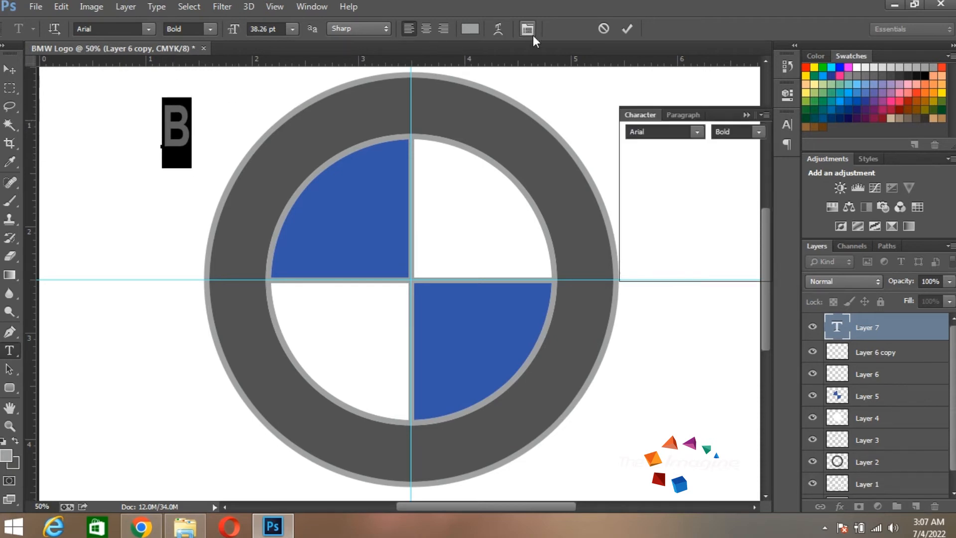
{"action": "left_click", "coordinate": [757, 154]}
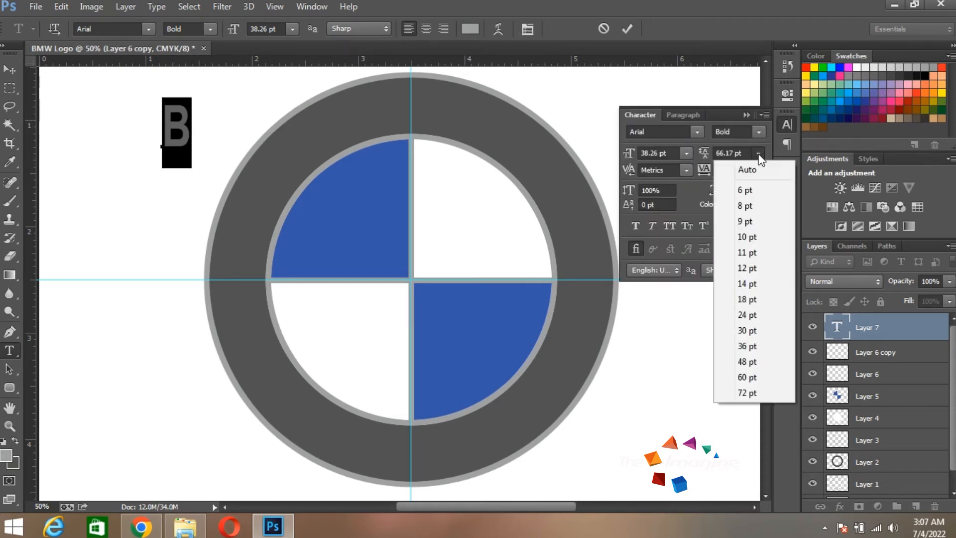
{"action": "left_click", "coordinate": [755, 172]}
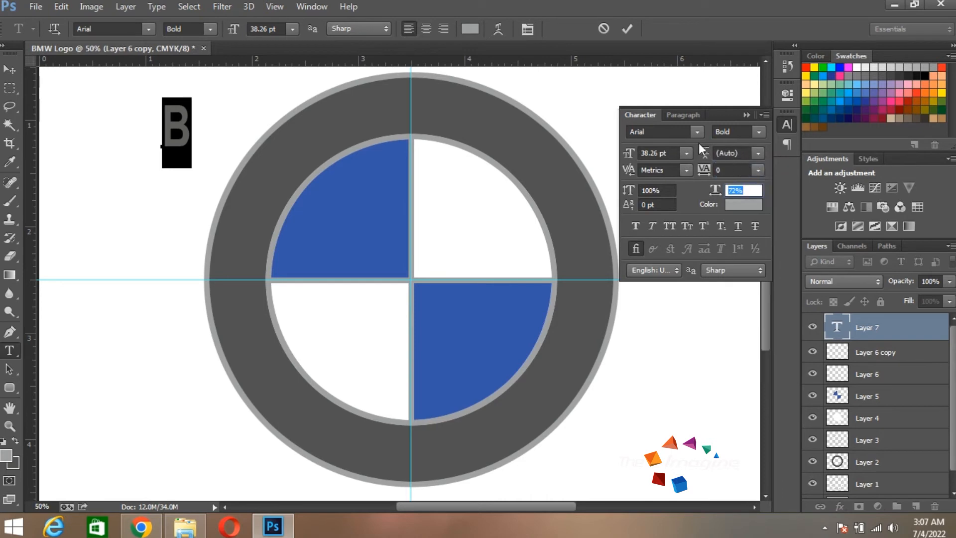
{"action": "left_click", "coordinate": [759, 132]}
{"action": "left_click", "coordinate": [759, 132]}
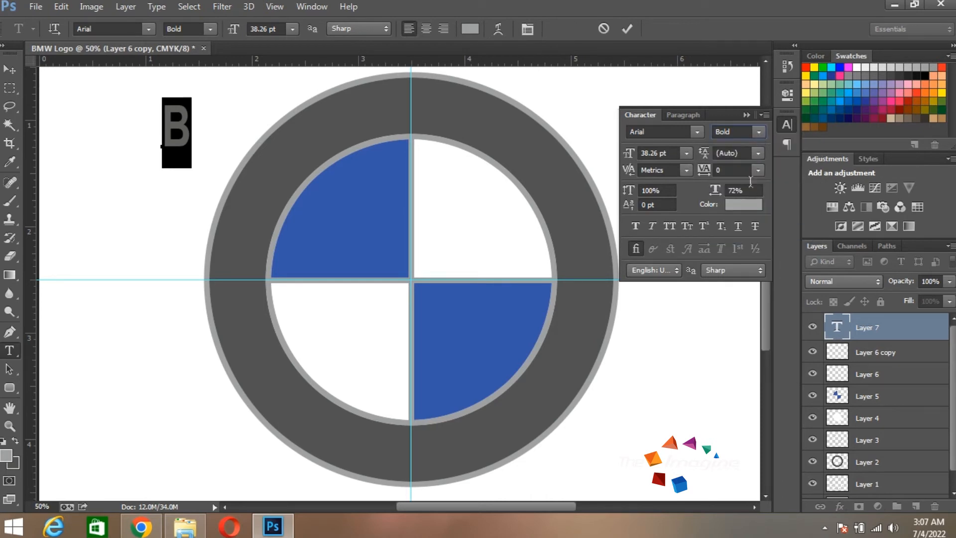
{"action": "left_click", "coordinate": [716, 191]}
{"action": "type", "text": "0"}
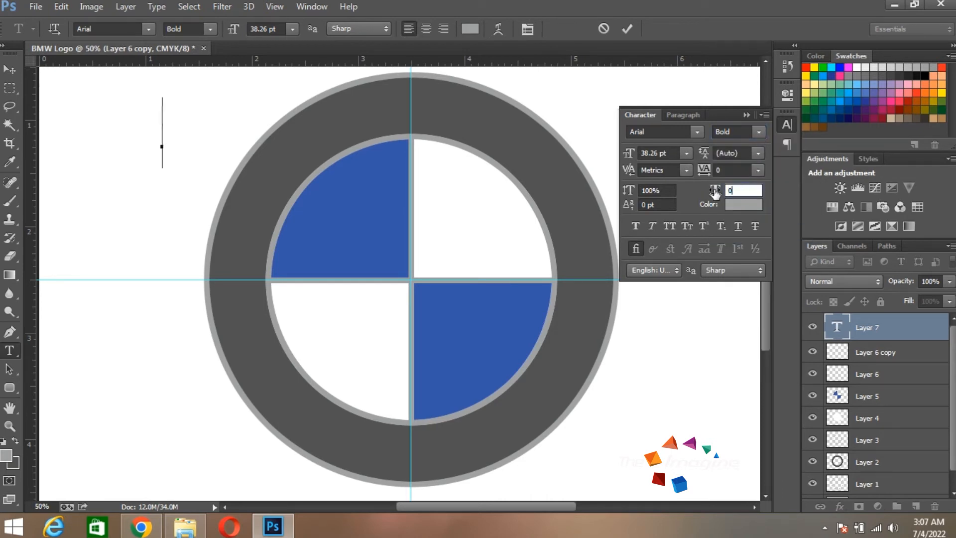
{"action": "type", "text": "100"}
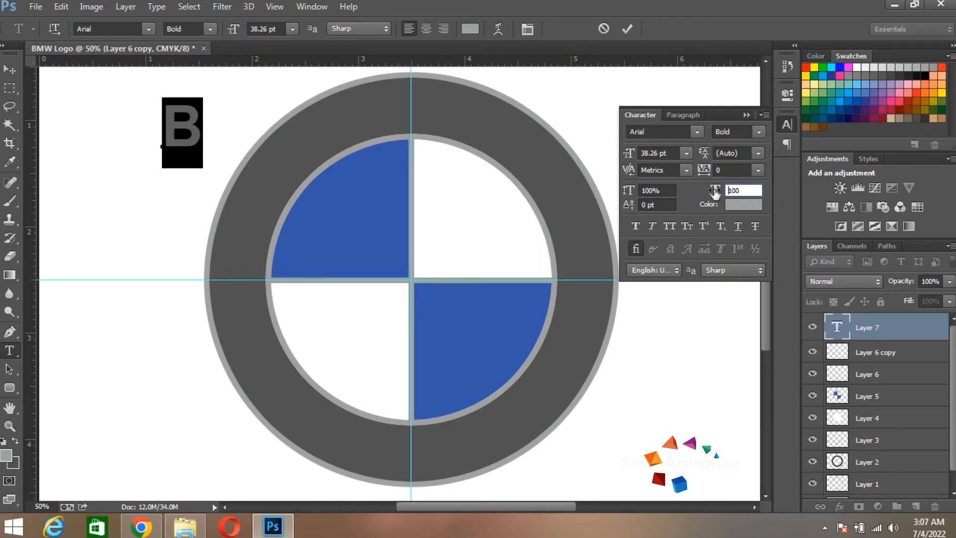
{"action": "key", "text": "Return"}
Move the B onto the ring's upper-left part and change a copy at the top centre to M
{"action": "left_click", "coordinate": [192, 123]}
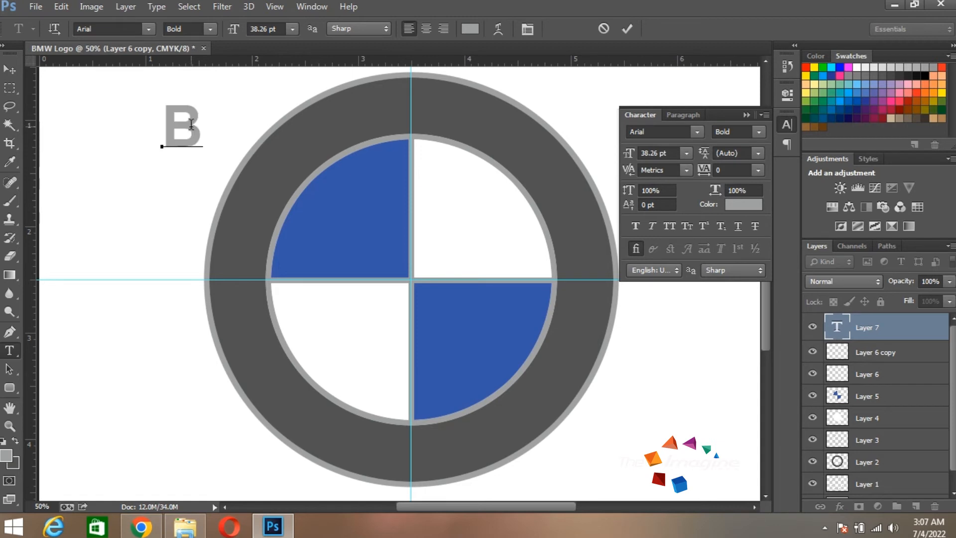
{"action": "left_click", "coordinate": [14, 71]}
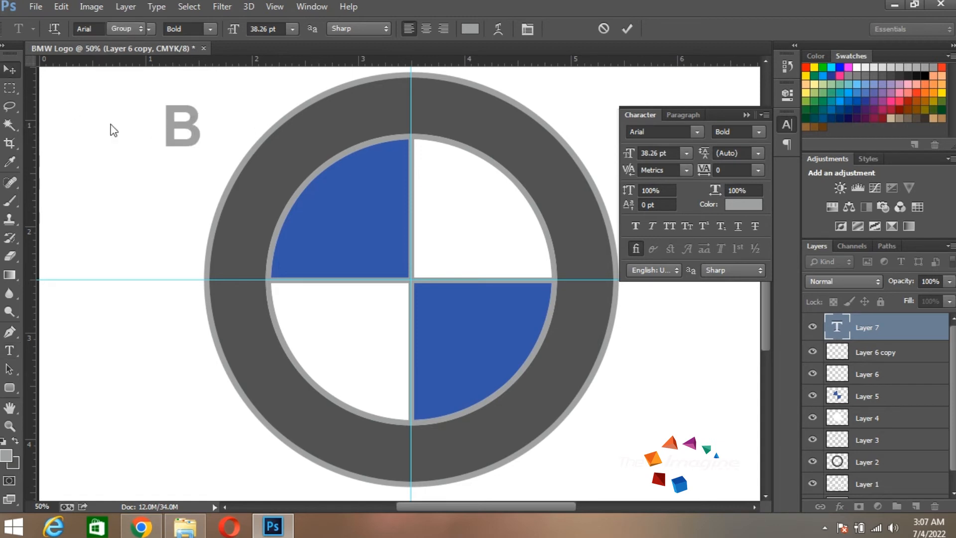
{"action": "left_click_drag", "start_coordinate": [202, 139], "coordinate": [429, 120]}
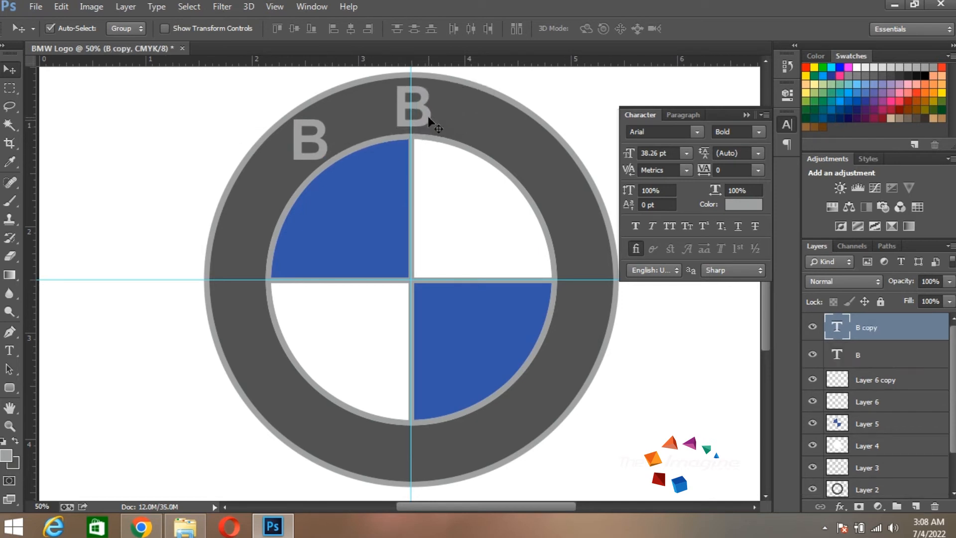
{"action": "key", "text": "t"}
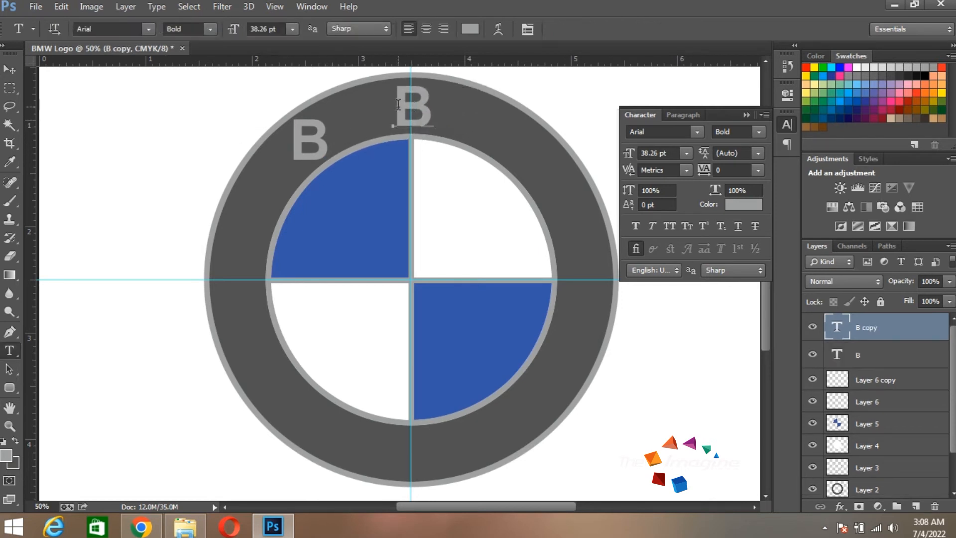
{"action": "double_click", "coordinate": [434, 110]}
{"action": "type", "text": "M"}
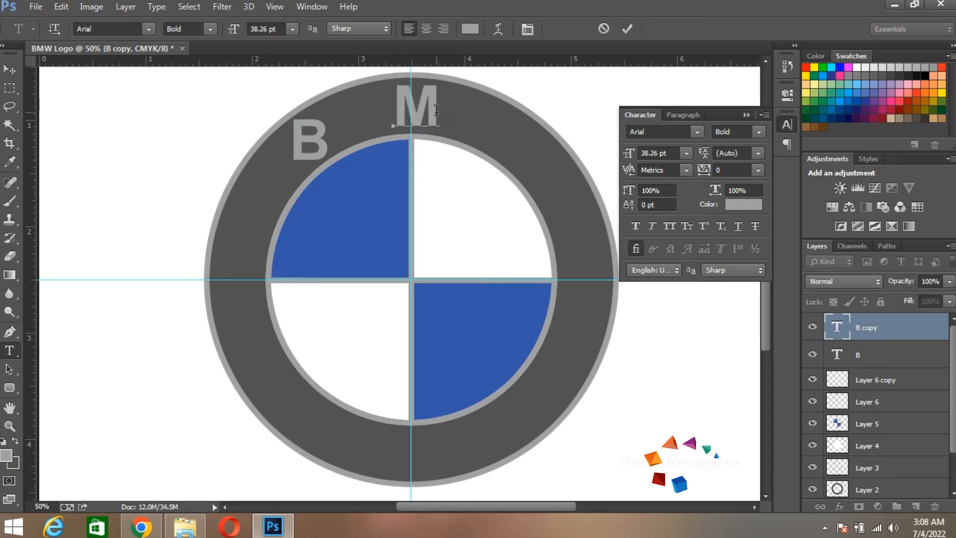
{"action": "left_click", "coordinate": [10, 70]}
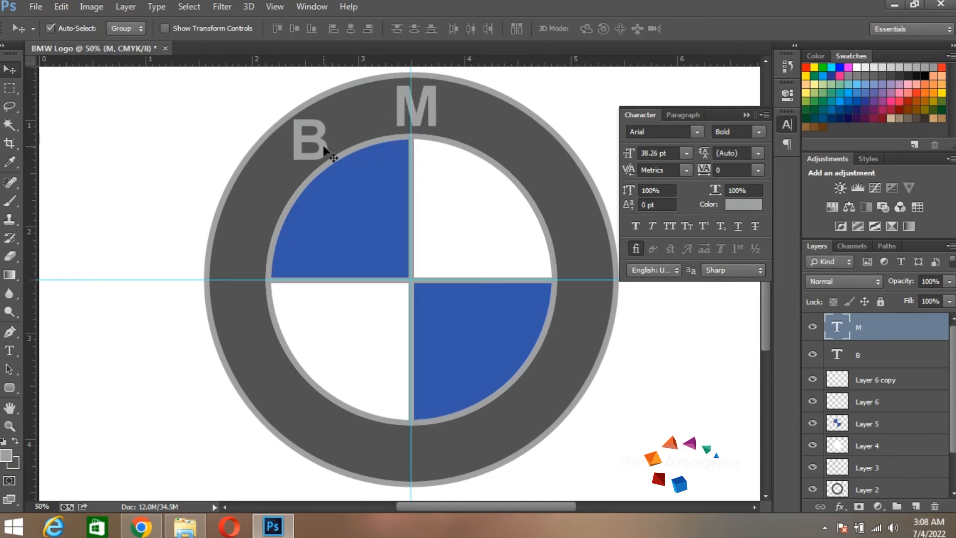
{"action": "left_click_drag", "start_coordinate": [434, 120], "coordinate": [528, 153]}
{"action": "key", "text": "t"}
{"action": "left_click", "coordinate": [515, 142]}
{"action": "double_click", "coordinate": [515, 142]}
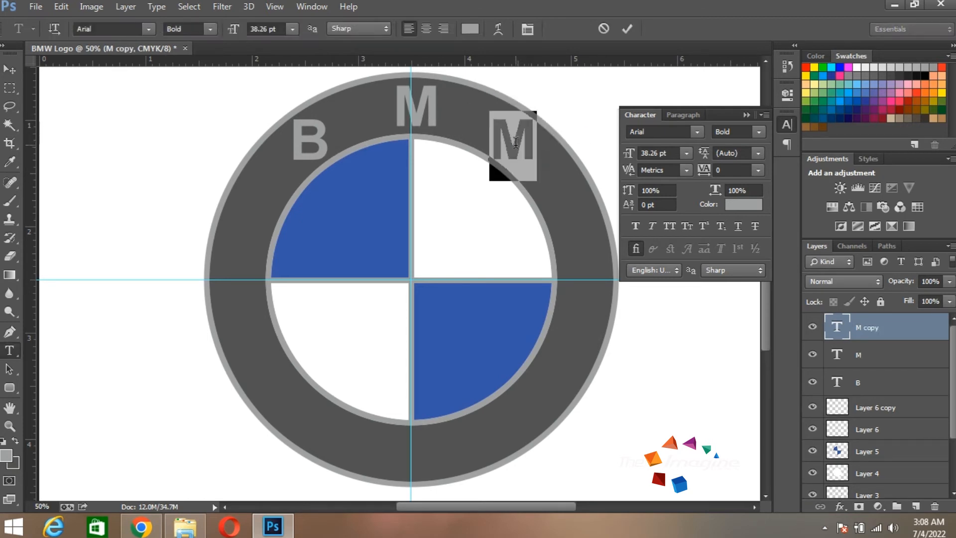
{"action": "type", "text": "aw"}
{"action": "key", "text": "ctrl+a"}
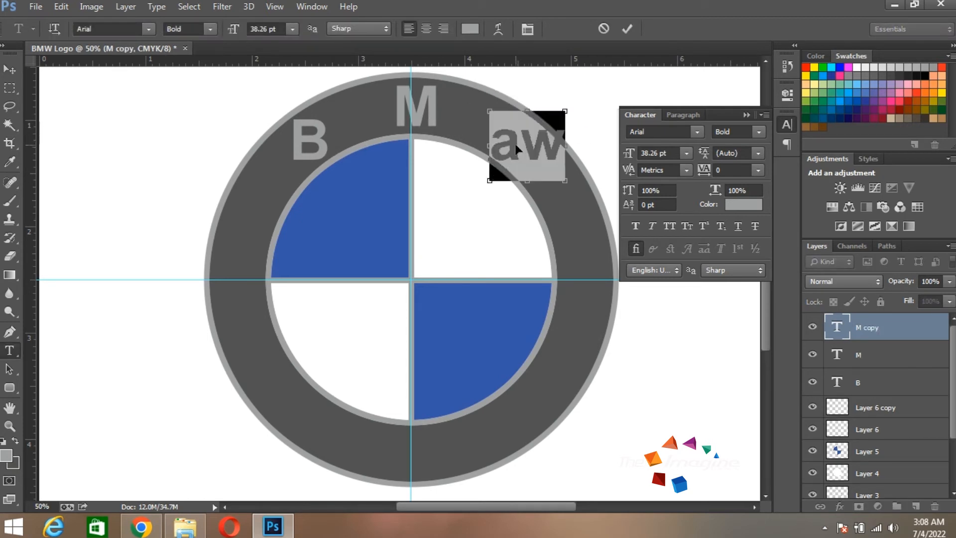
{"action": "type", "text": "W"}
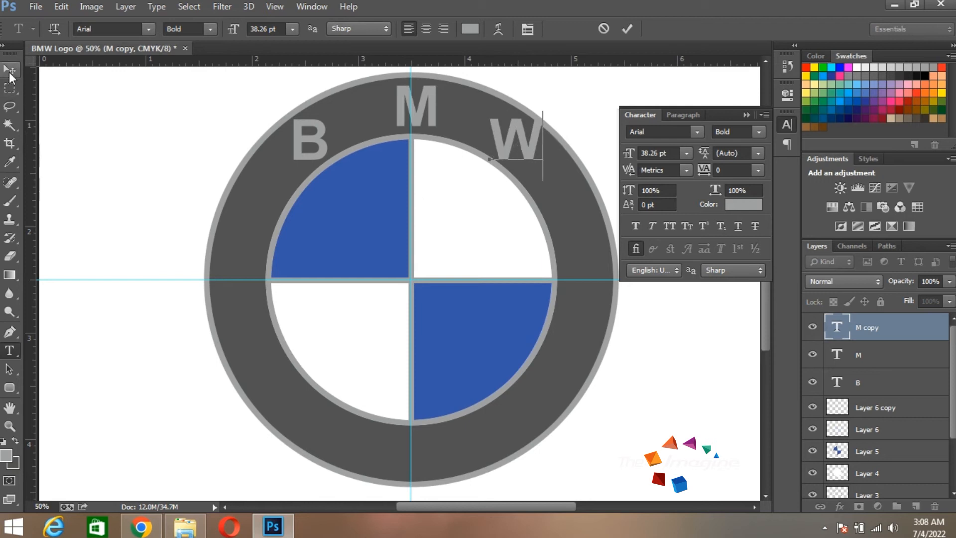
{"action": "left_click", "coordinate": [10, 70]}
{"action": "key", "text": "Delete"}
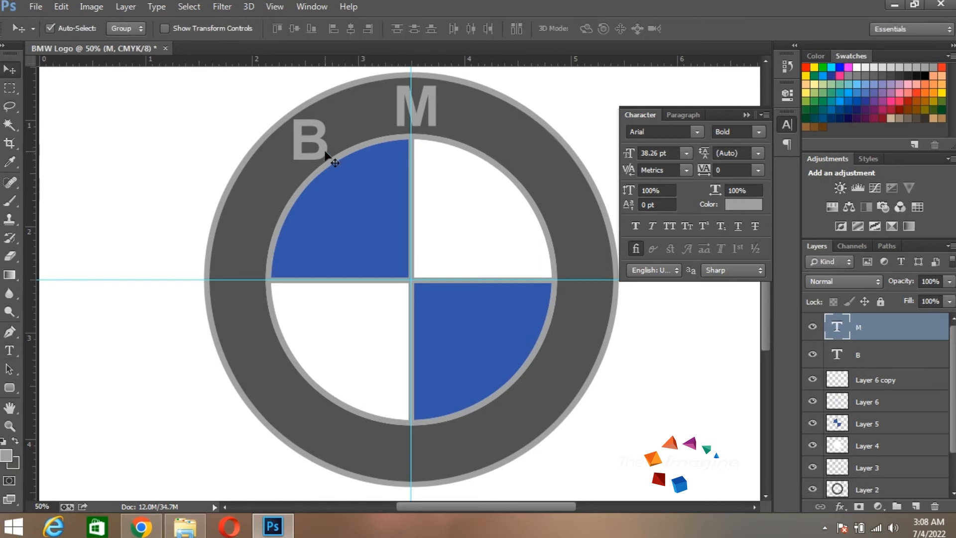
Duplicate the B horizontally to the ring's upper-right part and change the copy to W
{"action": "left_click", "coordinate": [324, 153]}
{"action": "left_click_drag", "start_coordinate": [324, 152], "coordinate": [580, 141]}
{"action": "key", "text": "t"}
{"action": "type", "text": "W"}
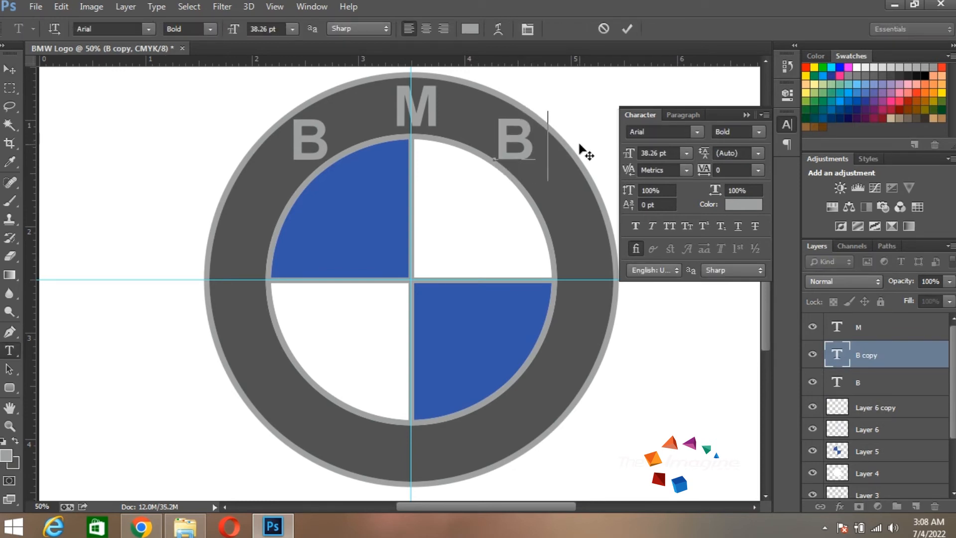
{"action": "left_click", "coordinate": [9, 69]}
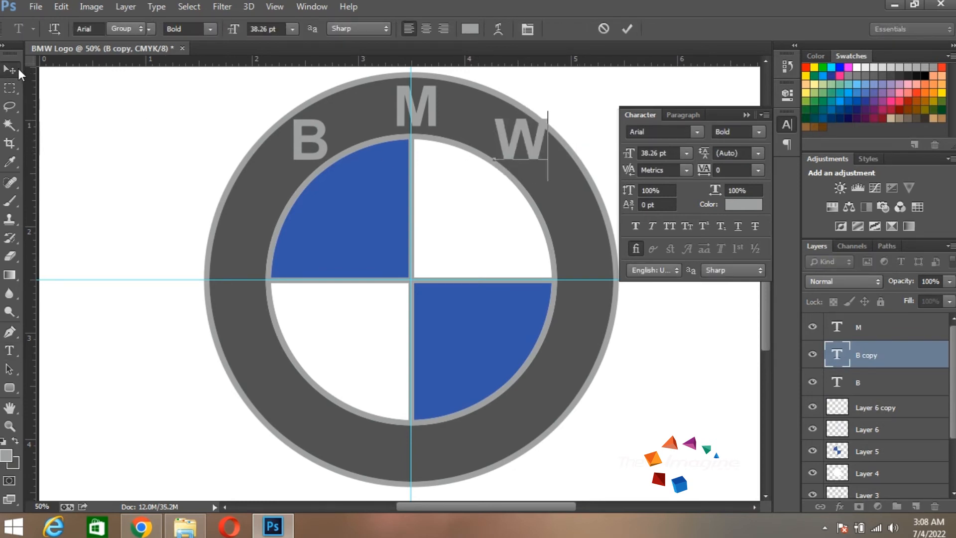
Nudge the letter M left until it is centred on the vertical guide
{"action": "left_click", "coordinate": [432, 121]}
{"action": "key", "text": "Left"}
{"action": "key", "text": "Left"}
{"action": "key", "text": "Left"}
{"action": "key", "text": "Left"}
{"action": "key", "text": "Left"}
{"action": "key", "text": "Left"}
{"action": "key", "text": "Left"}
{"action": "key", "text": "Left"}
{"action": "key", "text": "Left"}
{"action": "key", "text": "Left"}
{"action": "key", "text": "Left"}
{"action": "key", "text": "Left"}
{"action": "key", "text": "Left"}
{"action": "key", "text": "Left"}
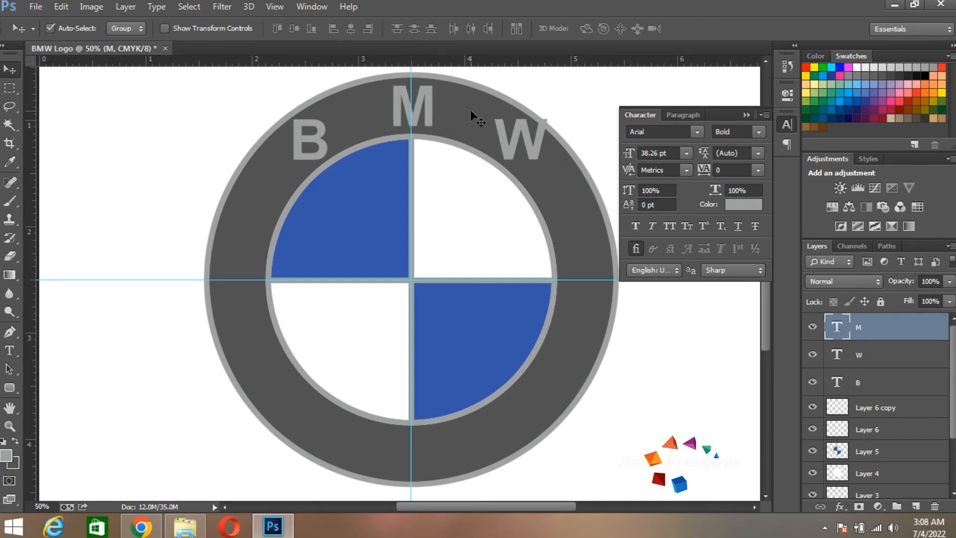
Rotate the letter B about -42.5° with Free Transform and position it along the ring's upper-left curve
{"action": "left_click", "coordinate": [324, 145]}
{"action": "left_click", "coordinate": [534, 154], "text": "shift"}
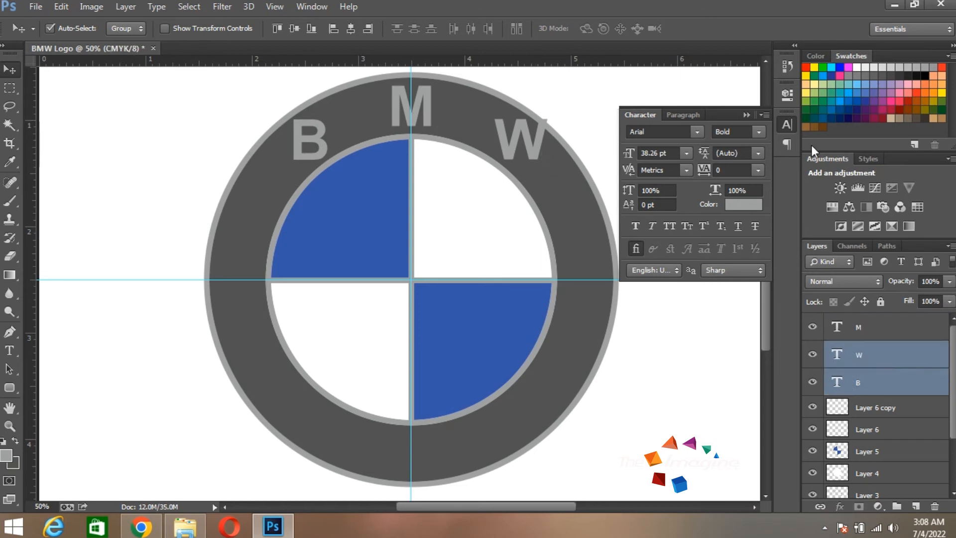
{"action": "left_click", "coordinate": [318, 149]}
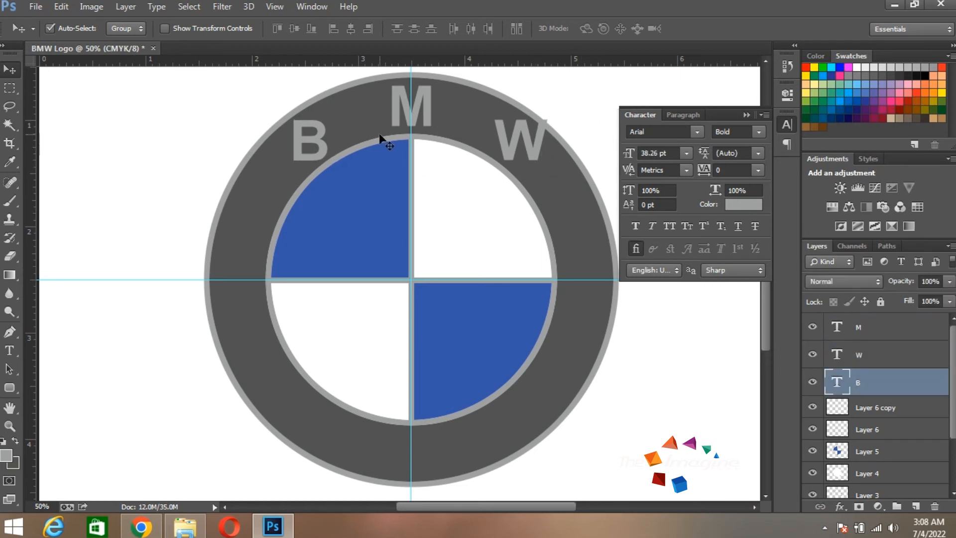
{"action": "key", "text": "ctrl+t"}
{"action": "left_click_drag", "start_coordinate": [313, 148], "coordinate": [320, 160]}
{"action": "left_click_drag", "start_coordinate": [282, 98], "coordinate": [220, 130]}
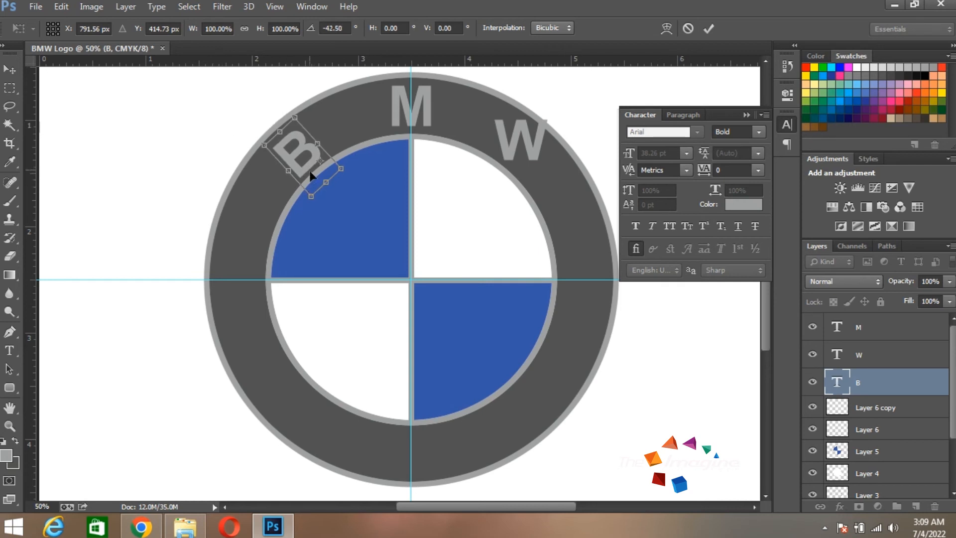
{"action": "key", "text": "Return"}
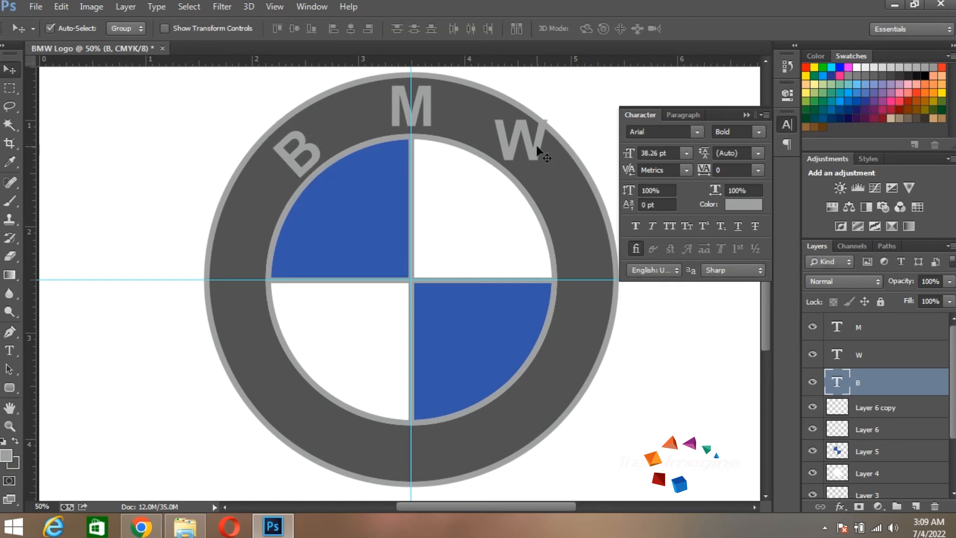
Rotate the letter W about 44.35° with Free Transform and position it along the ring's upper-right curve
{"action": "left_click", "coordinate": [539, 149]}
{"action": "key", "text": "ctrl+t"}
{"action": "left_click_drag", "start_coordinate": [523, 149], "coordinate": [503, 156]}
{"action": "left_click_drag", "start_coordinate": [580, 103], "coordinate": [593, 172]}
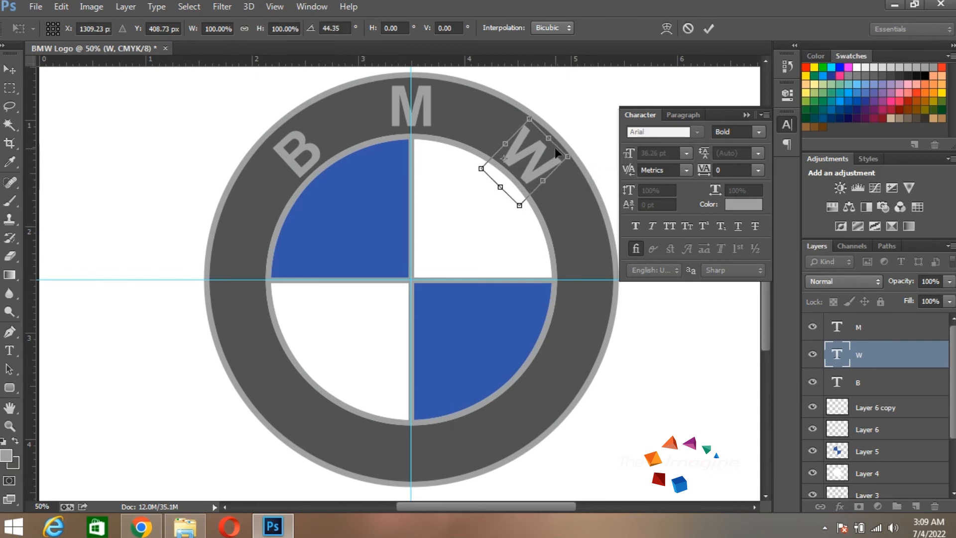
{"action": "key", "text": "Return"}
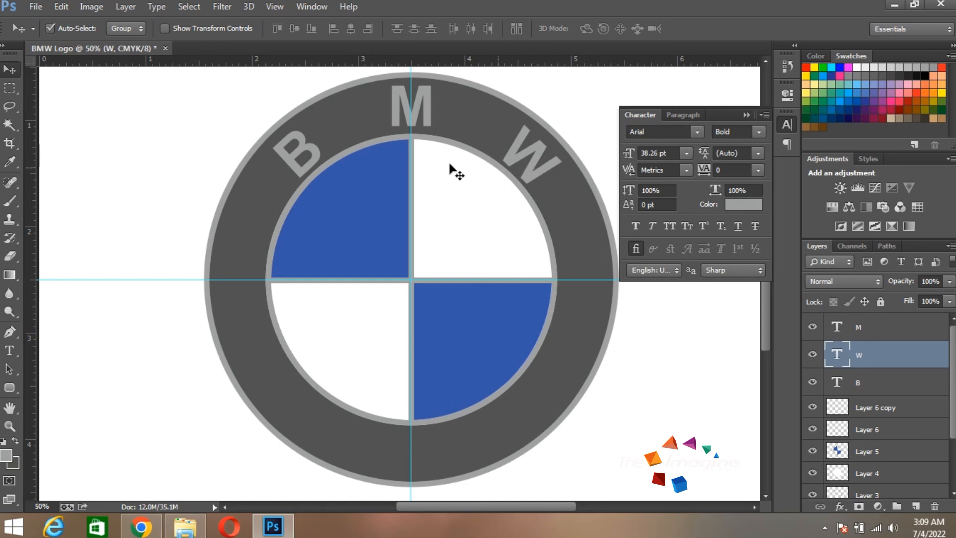
Raise the rotated W slightly to balance it with the B, and clear the layer selection
{"action": "left_click", "coordinate": [315, 157], "text": "shift"}
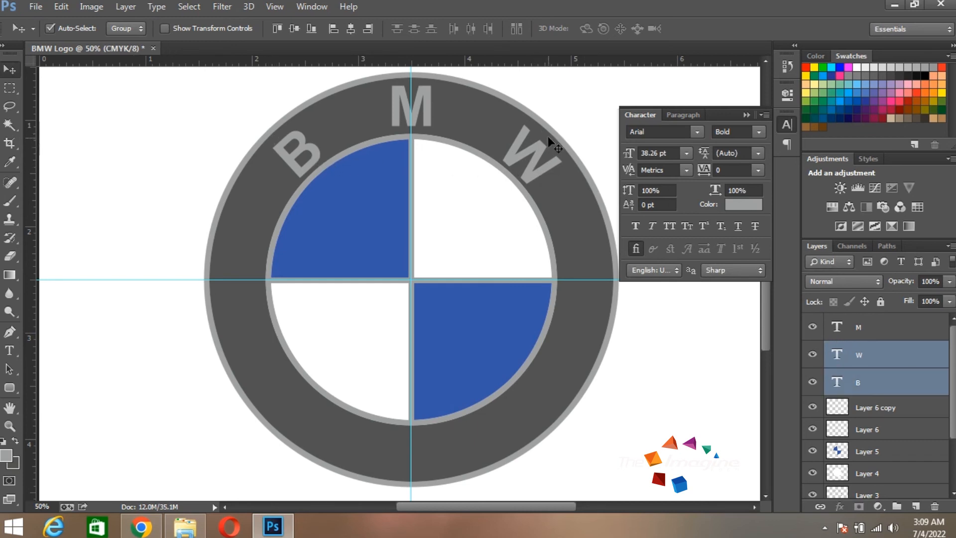
{"action": "key", "text": "Up"}
{"action": "key", "text": "Up"}
{"action": "key", "text": "Up"}
{"action": "key", "text": "Up"}
{"action": "key", "text": "Up"}
{"action": "key", "text": "Up"}
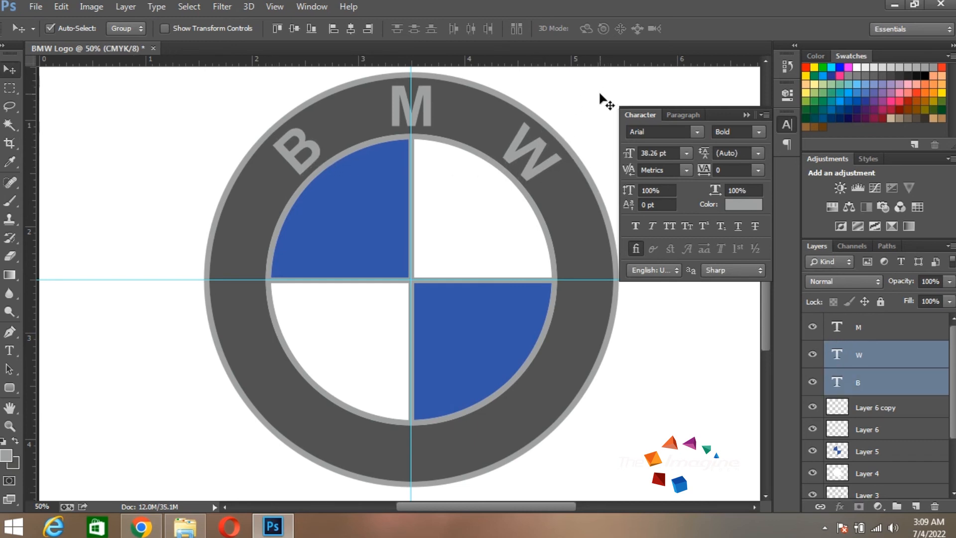
{"action": "left_click", "coordinate": [603, 97]}
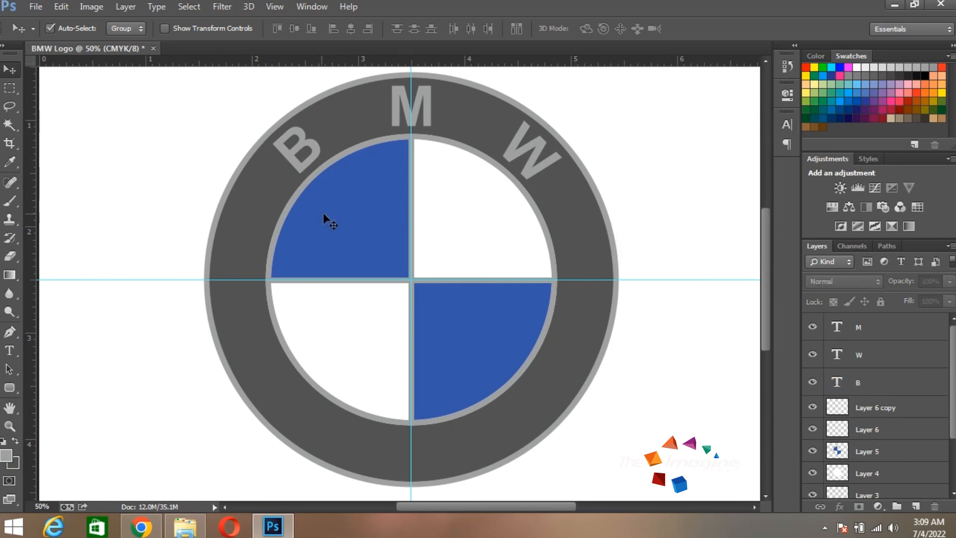
Fill the Background layer with a very light grey
{"action": "key", "text": "z"}
{"action": "left_click", "coordinate": [407, 260], "text": "alt"}
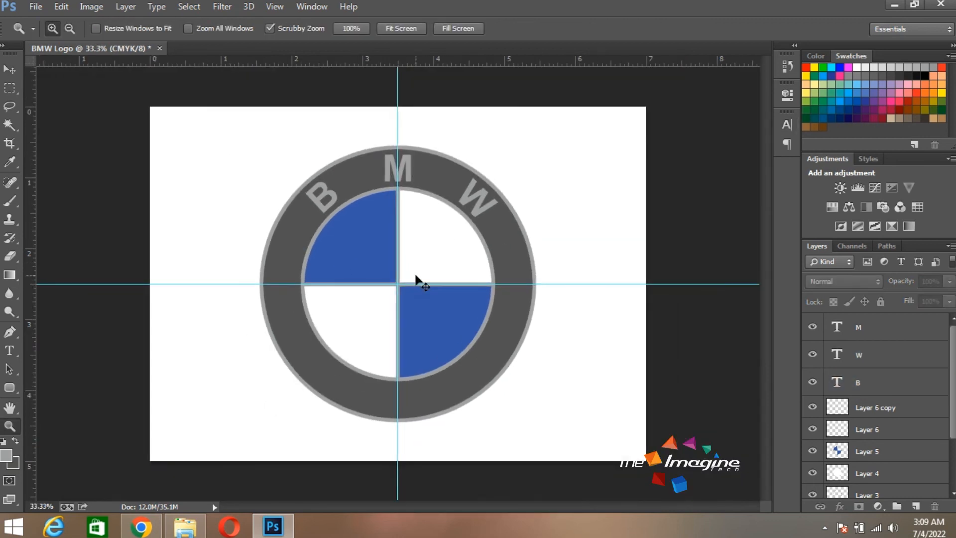
{"action": "left_click_drag", "start_coordinate": [953, 419], "coordinate": [953, 482]}
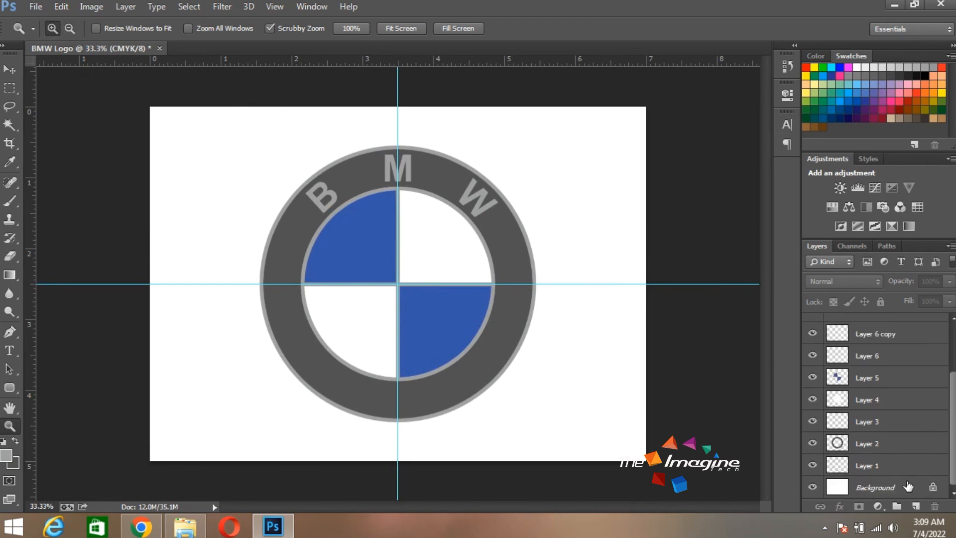
{"action": "left_click", "coordinate": [907, 486]}
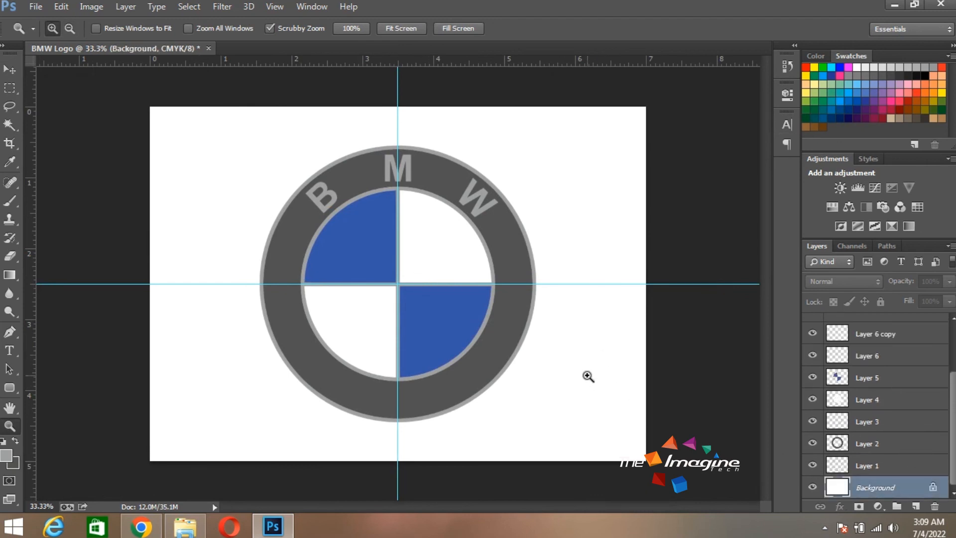
{"action": "left_click", "coordinate": [7, 455]}
{"action": "left_click_drag", "start_coordinate": [382, 152], "coordinate": [381, 163]}
{"action": "left_click", "coordinate": [680, 136]}
{"action": "key", "text": "alt+BackSpace"}
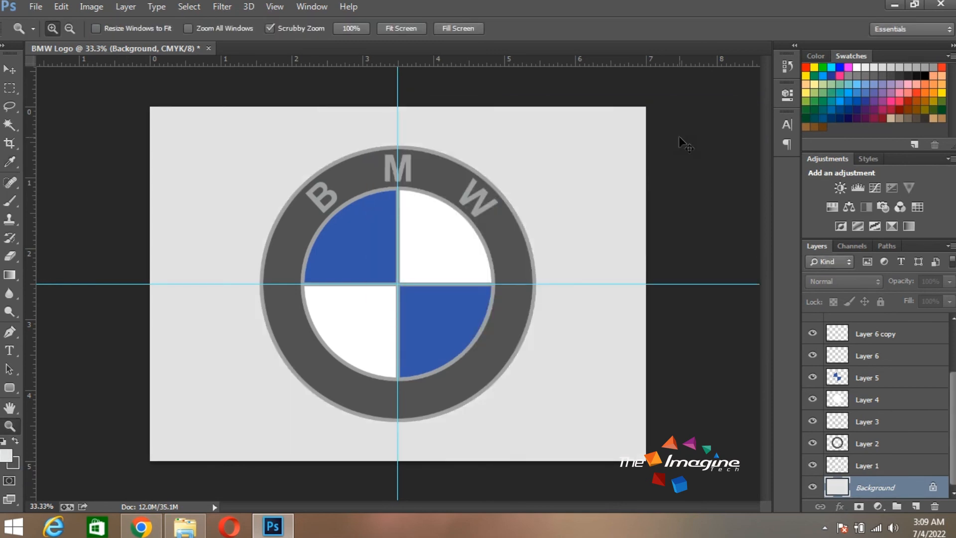
Hide the guides and fill the Background layer with black (#000000)
{"action": "key", "text": "ctrl+semicolon"}
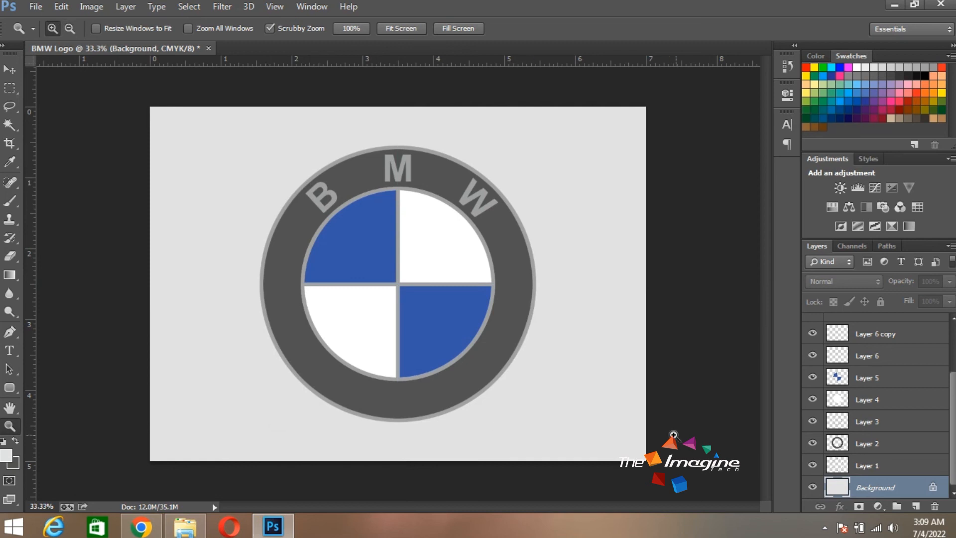
{"action": "left_click", "coordinate": [6, 454]}
{"action": "left_click", "coordinate": [559, 323]}
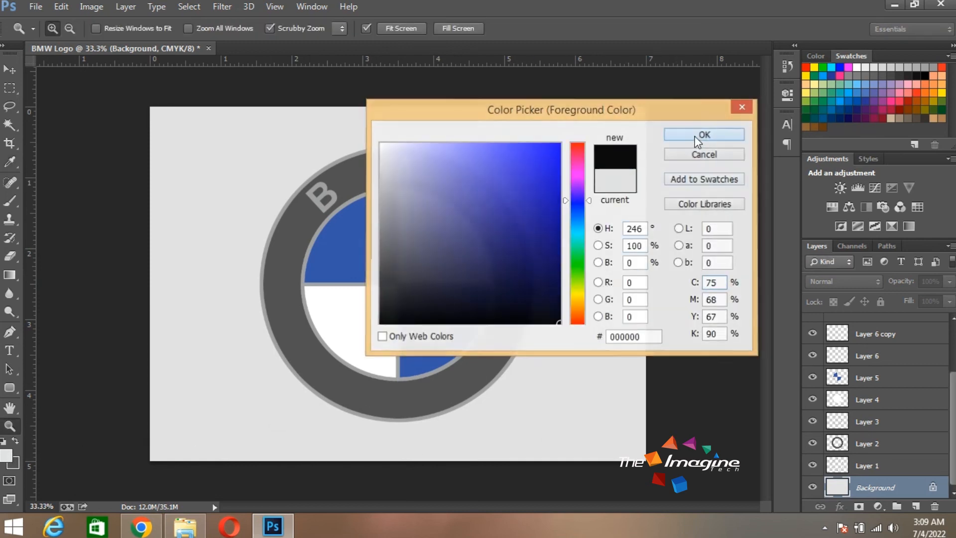
{"action": "left_click", "coordinate": [703, 135]}
{"action": "key", "text": "alt+BackSpace"}
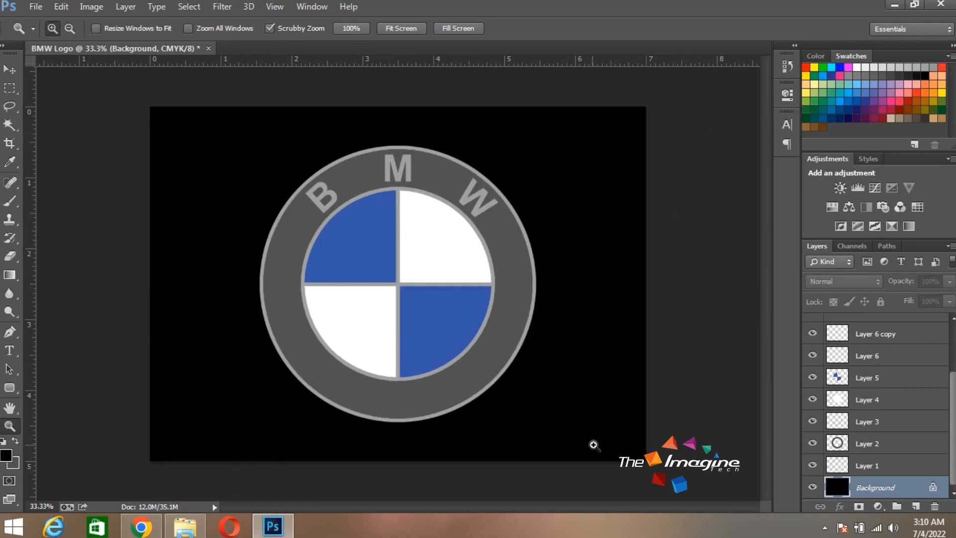